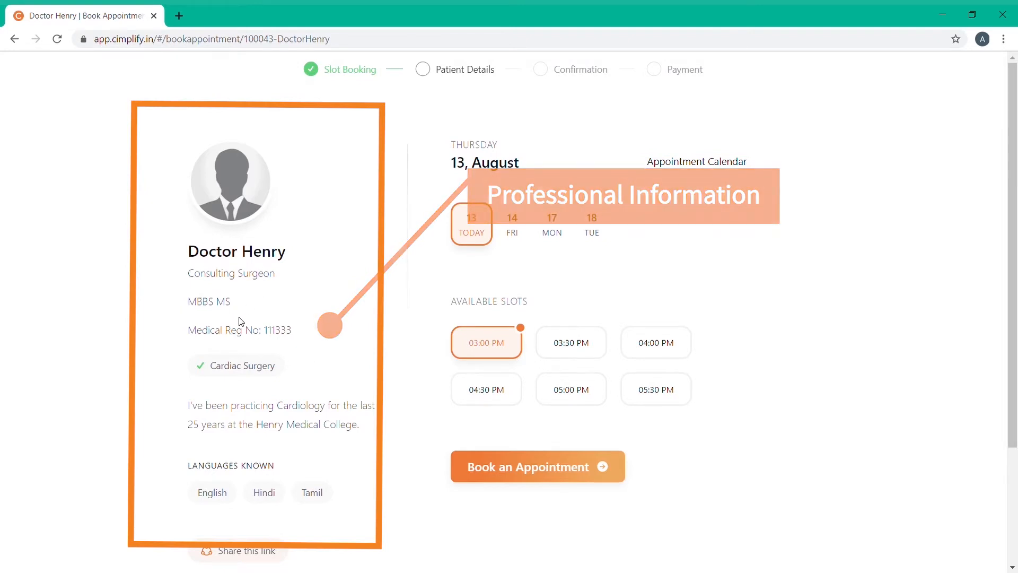
On the booking page, try the 03:30 PM and 04:00 PM slots, then book Friday 14th at 11:00 AM
left_click(557, 338)
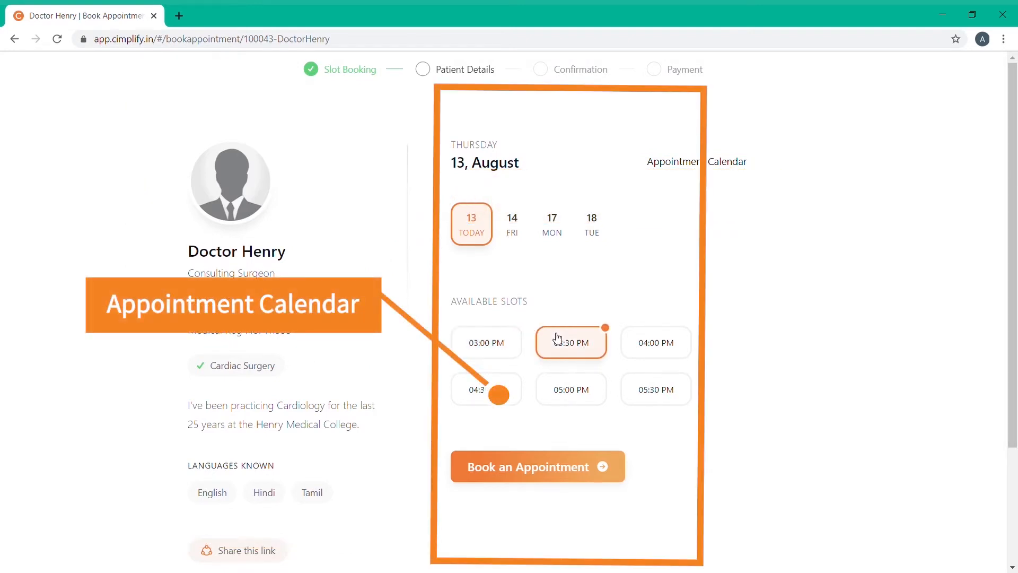
left_click(661, 353)
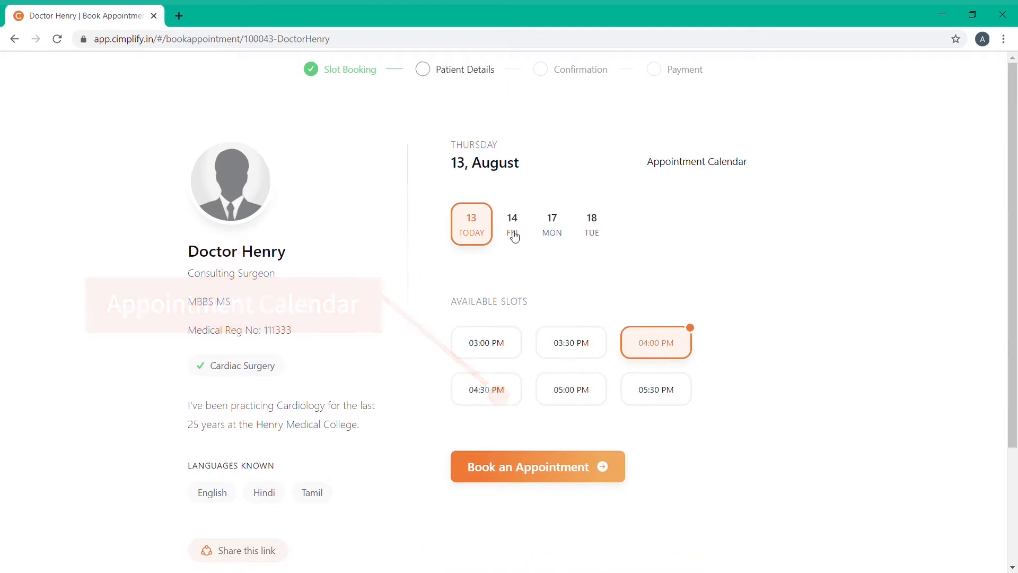
left_click(513, 234)
left_click(656, 343)
left_click(538, 560)
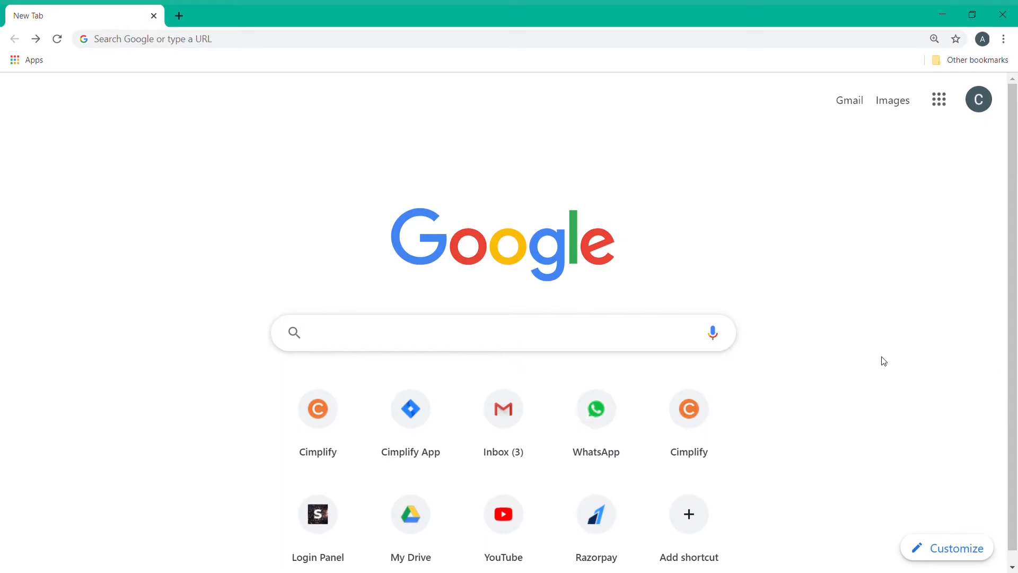
Go to the cimplify.in website in the browser
left_click(416, 333)
type("cimpl")
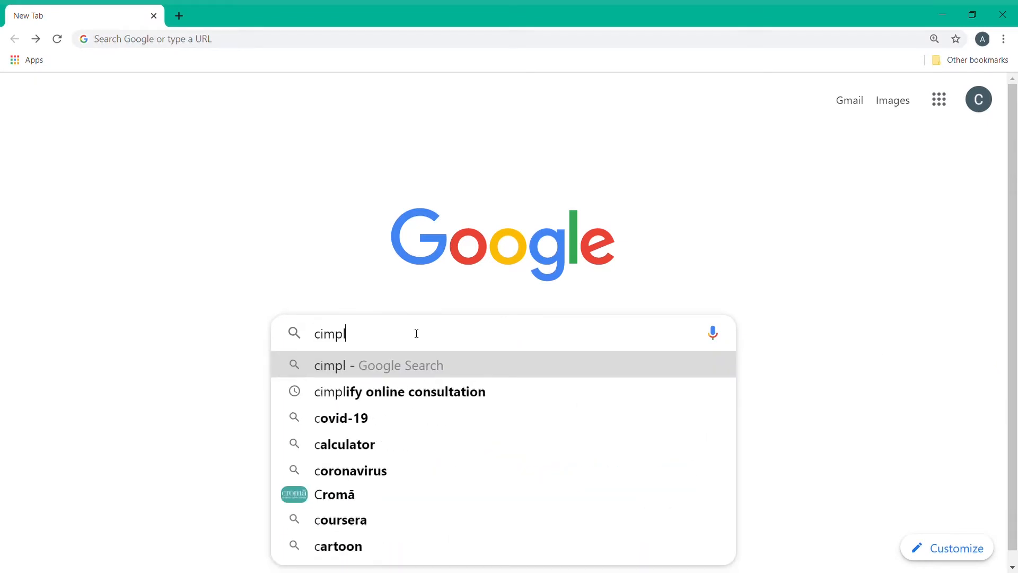
type("ify.in")
key("Return")
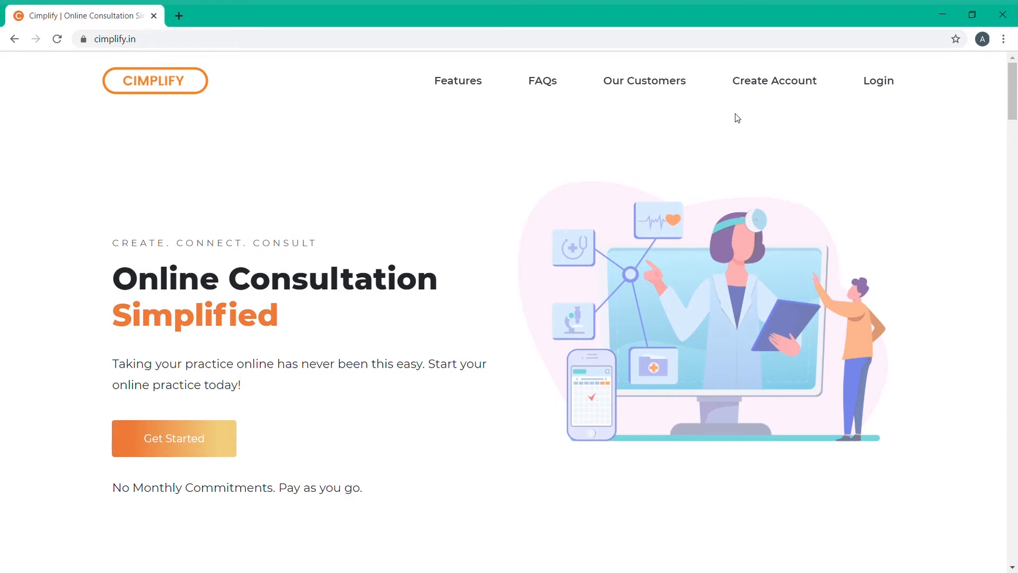
Open the Create Account form and tick 'I agree with the Privacy Policy', leaving Full Name and Organization Name blank
left_click(763, 84)
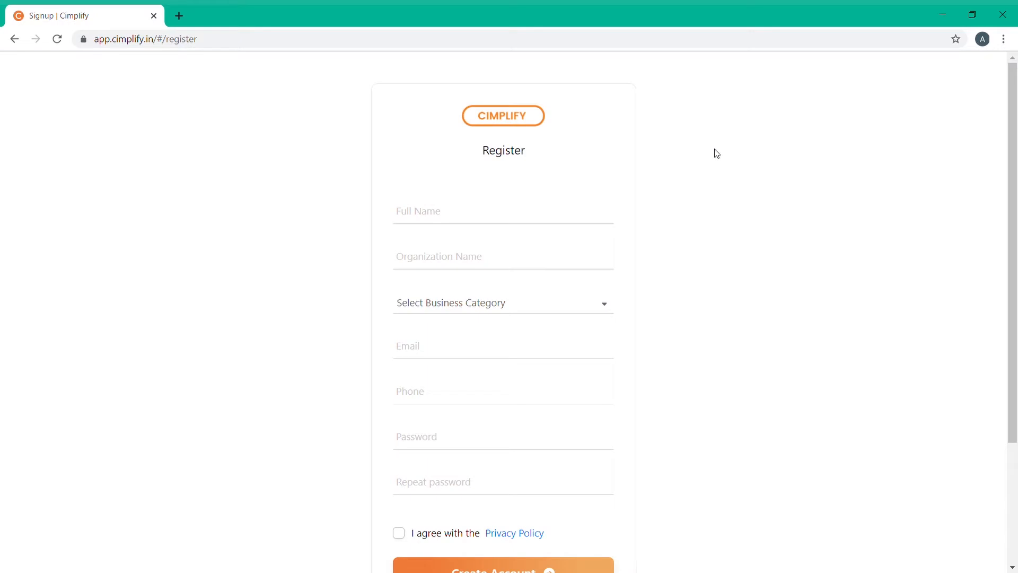
left_click(406, 217)
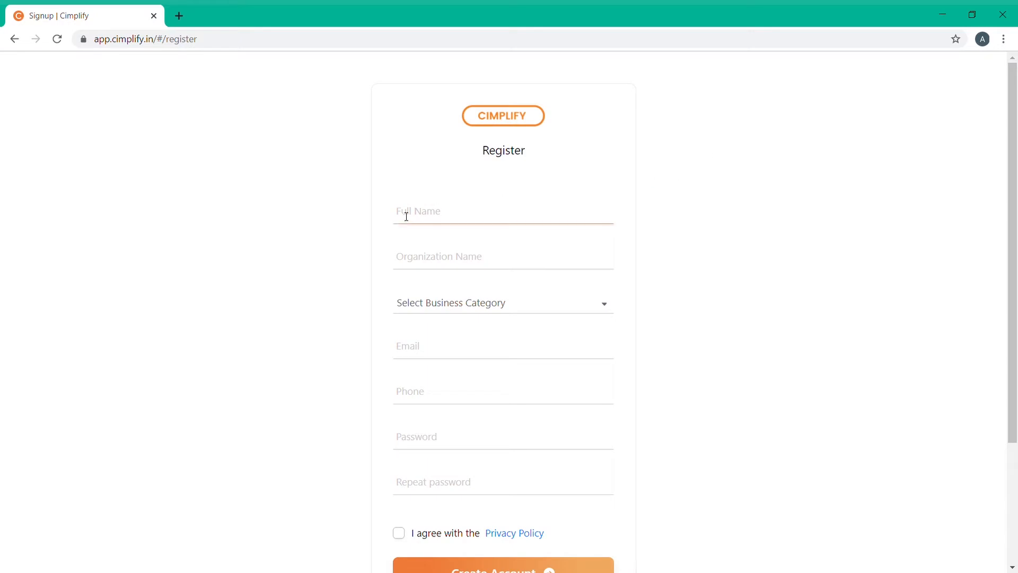
left_click(420, 260)
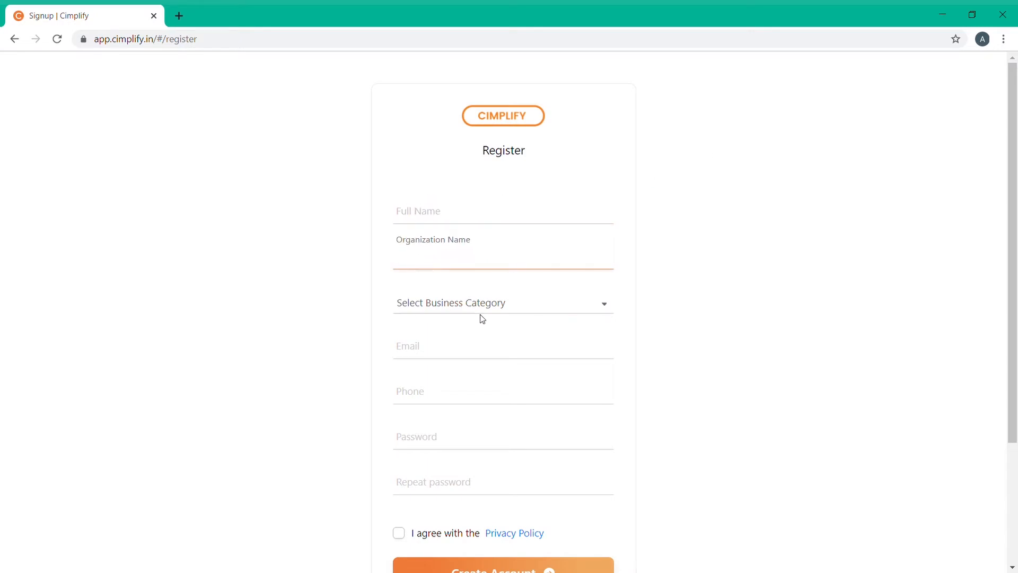
left_click_drag(1014, 276, 1016, 318)
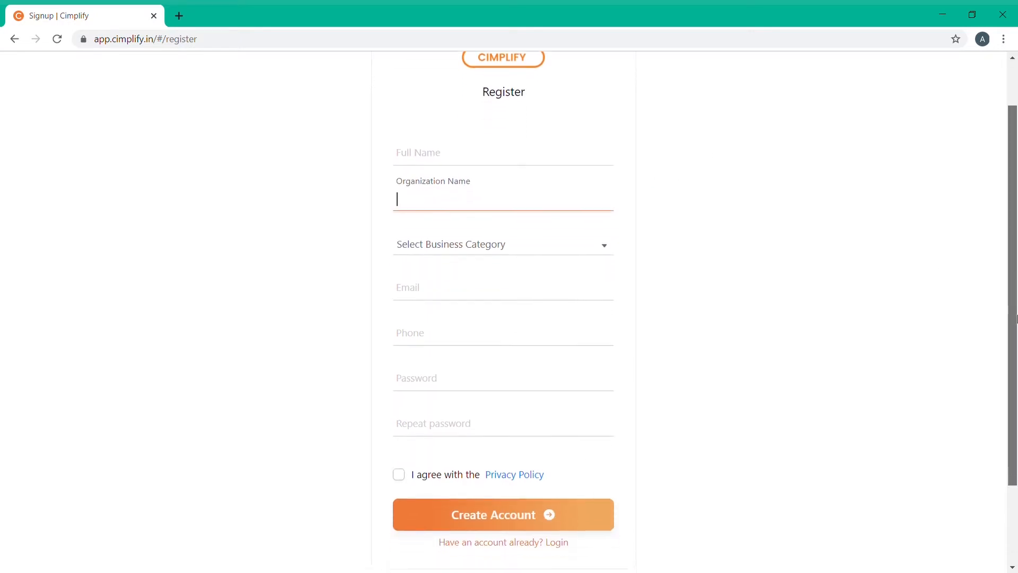
left_click(400, 474)
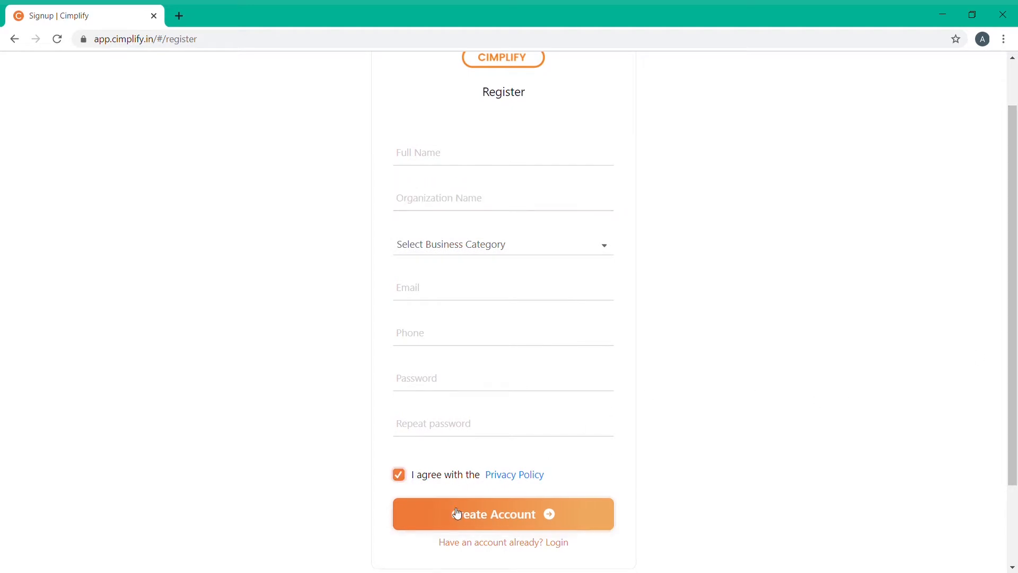
scroll(1016, 437, "down", 1)
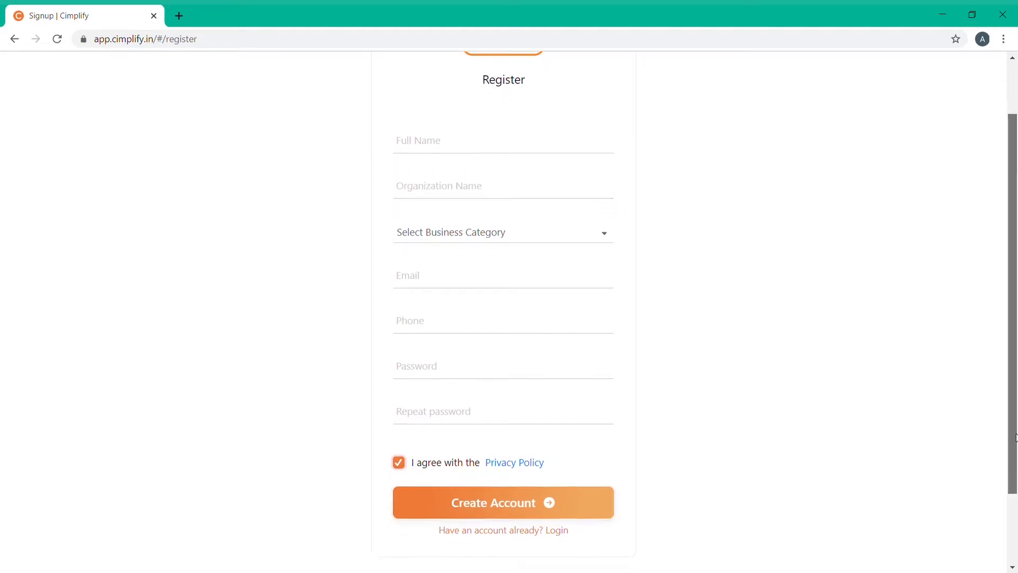
Log in with the doctor's account e-mail and password, then go to Settings
left_click(520, 502)
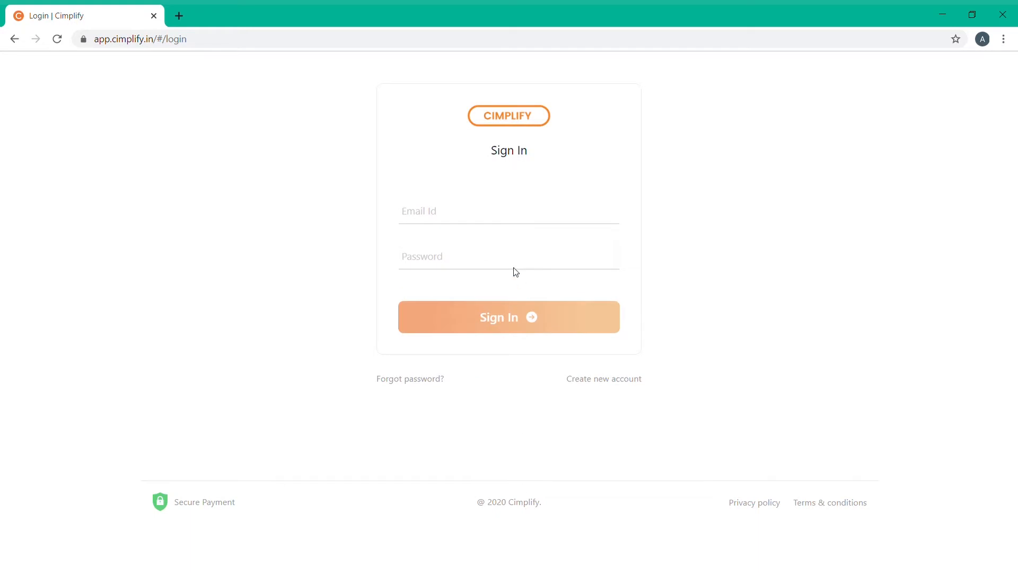
left_click(452, 218)
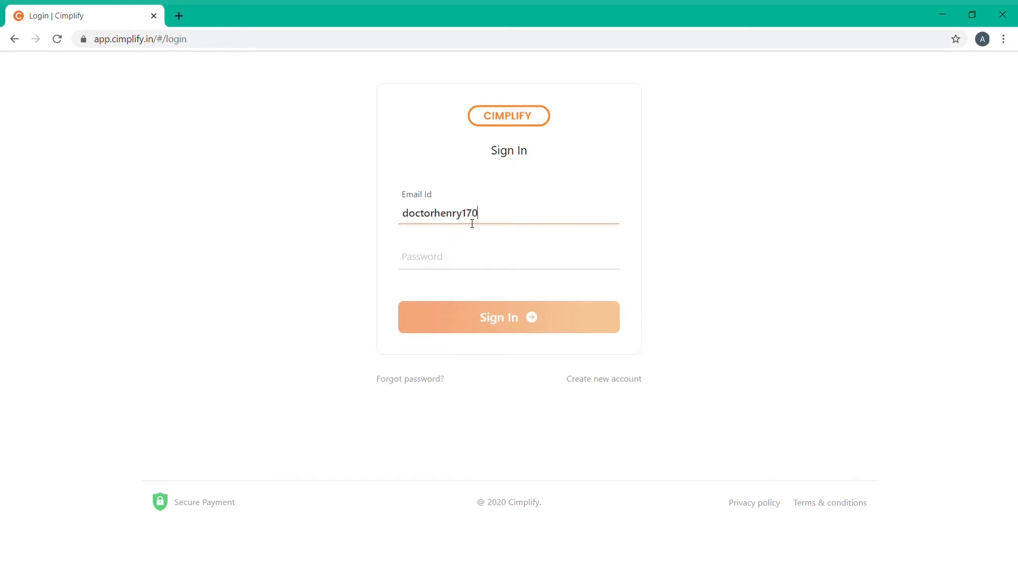
key("Tab")
type("•••••••••••")
left_click(502, 310)
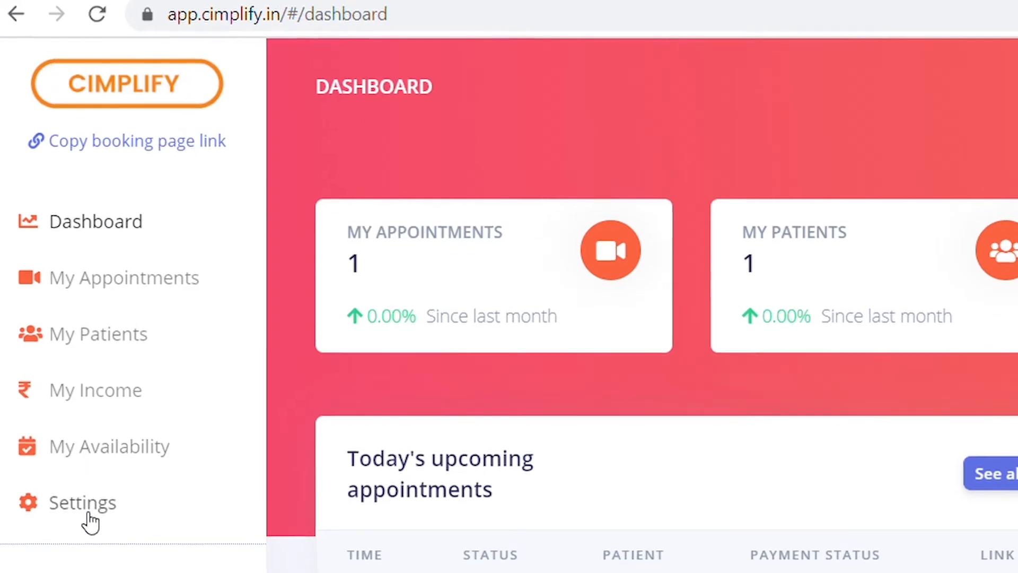
left_click(89, 514)
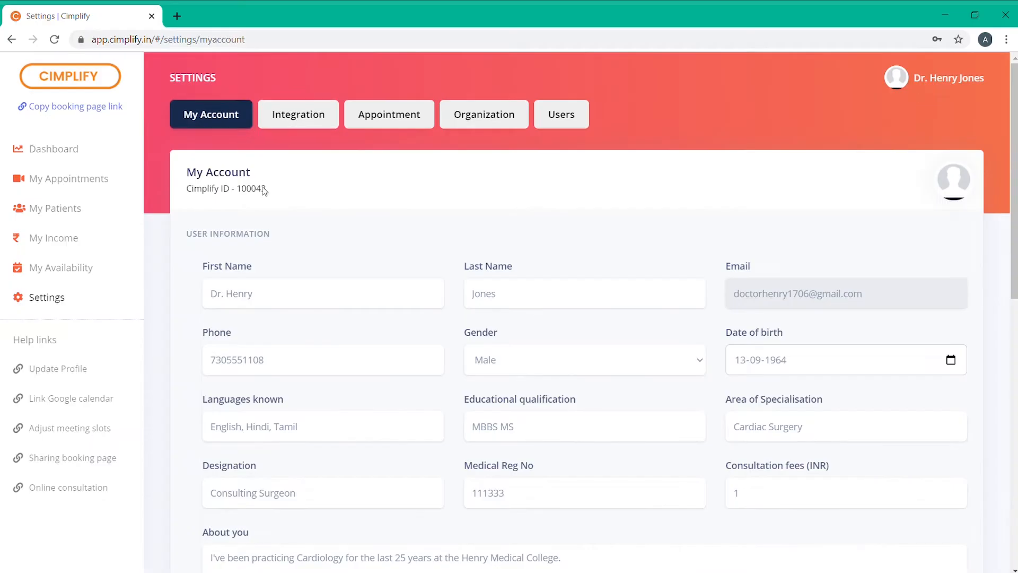
Change Consultation fees (INR) from 1 to 1000, then review the Contact and Bank Account sections
scroll(238, 362, "down", 1)
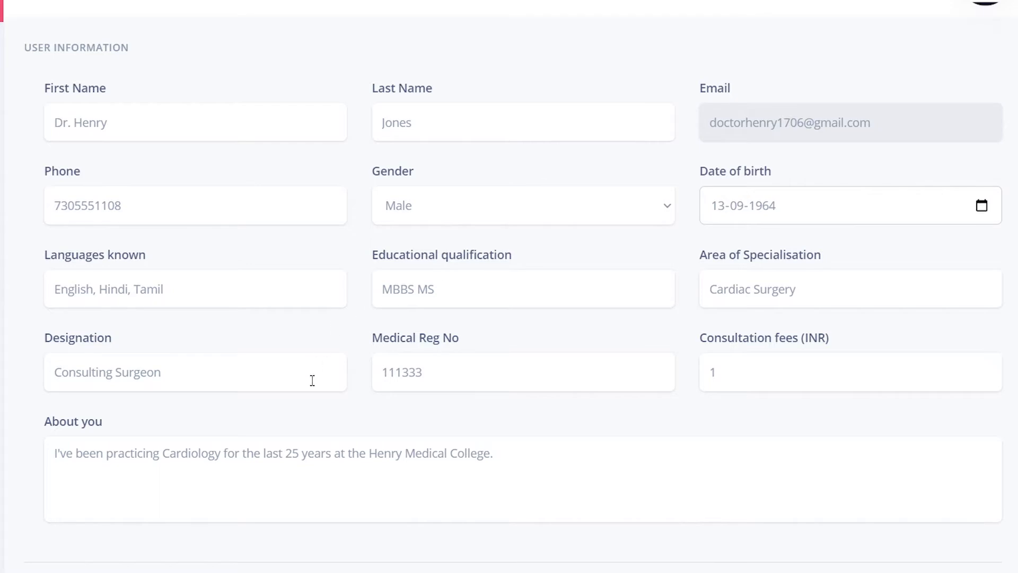
scroll(310, 382, "down", 2)
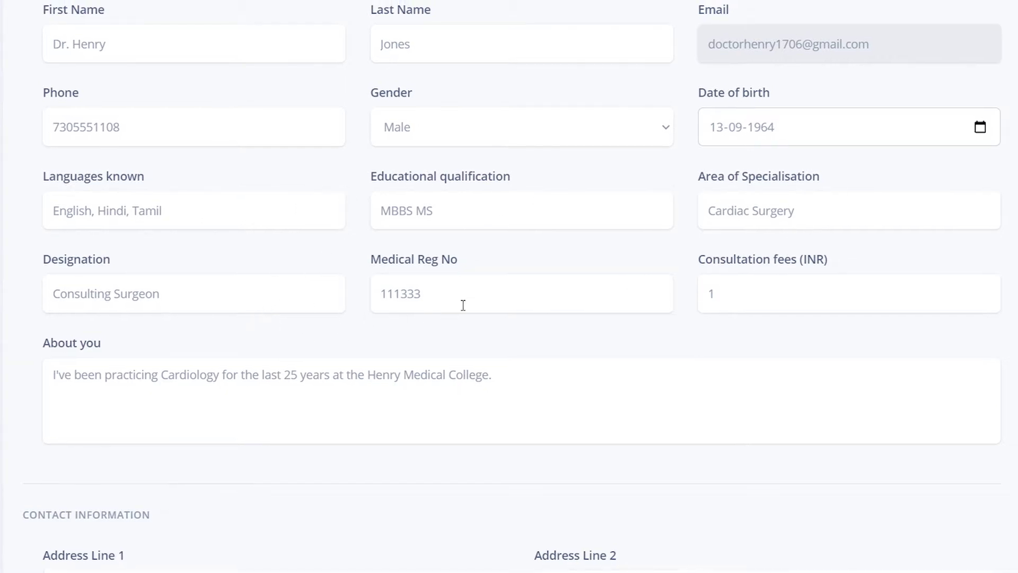
left_click_drag(548, 398, 19, 379)
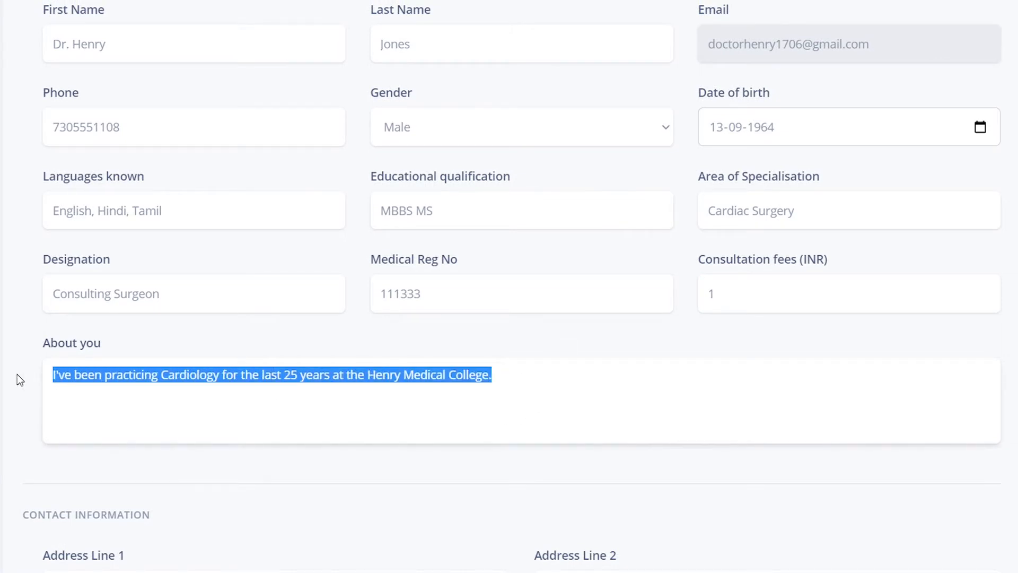
left_click(728, 302)
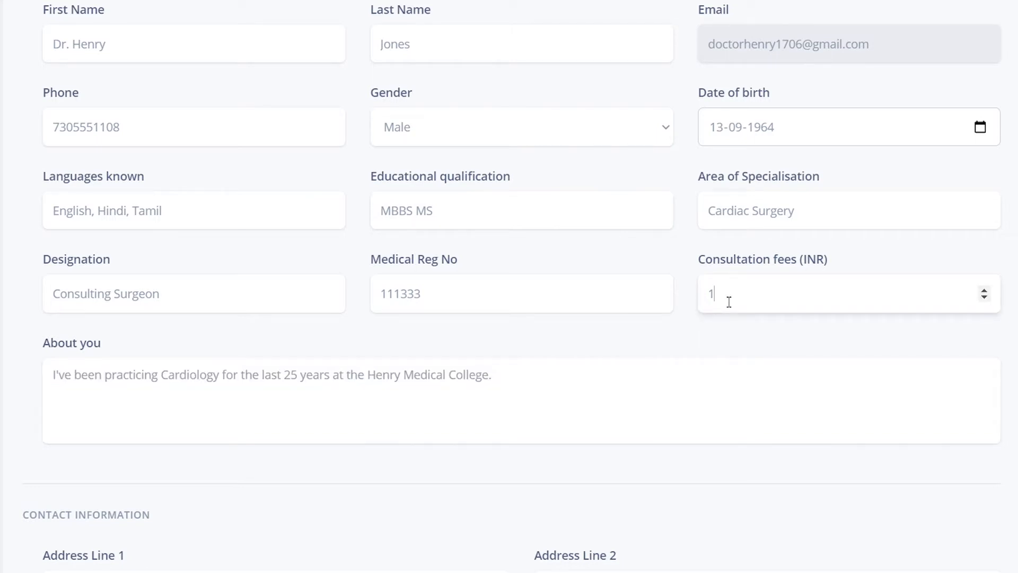
type("000")
left_click(709, 385)
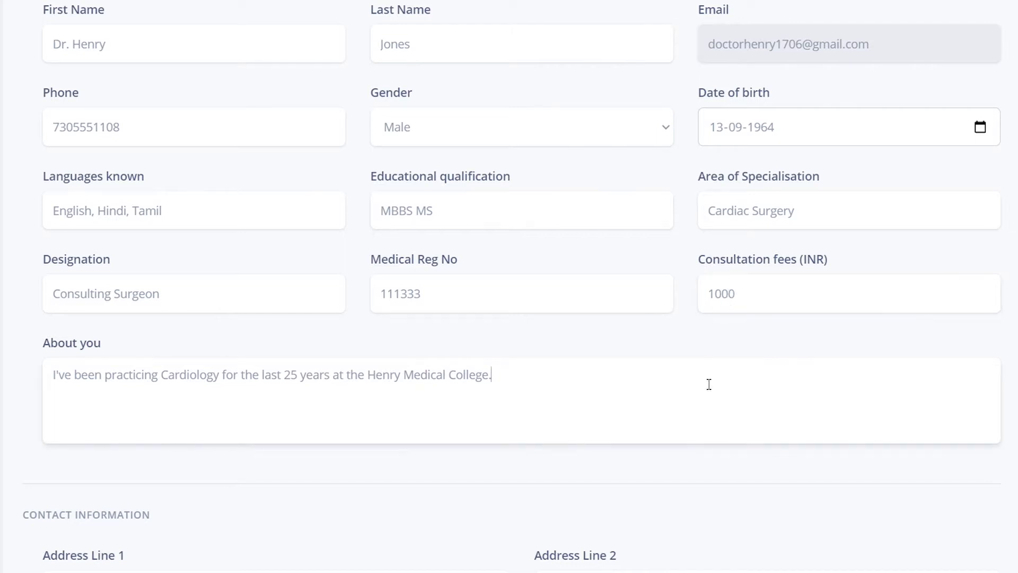
scroll(709, 384, "down", 8)
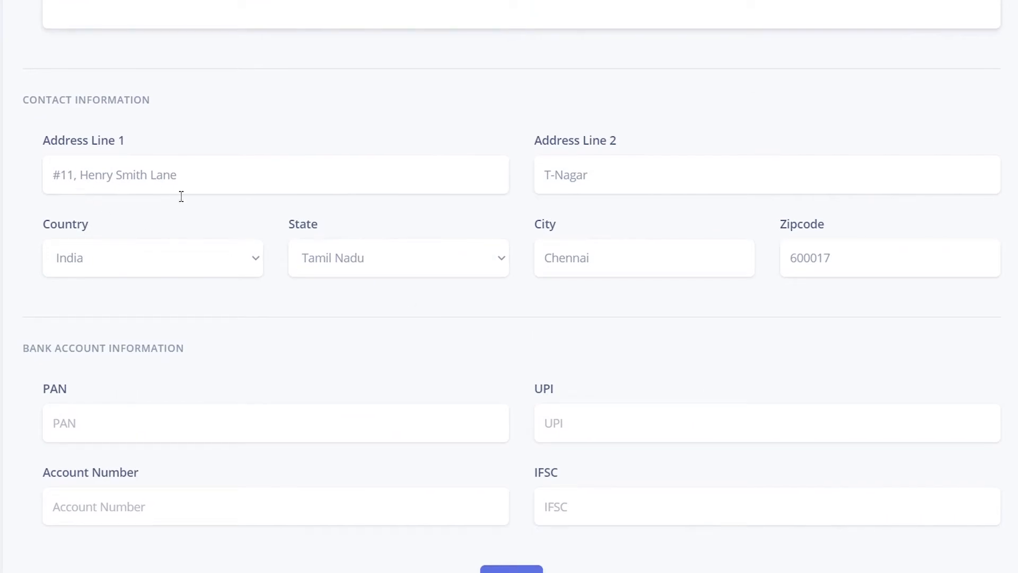
left_click_drag(22, 104, 153, 102)
left_click_drag(24, 351, 189, 355)
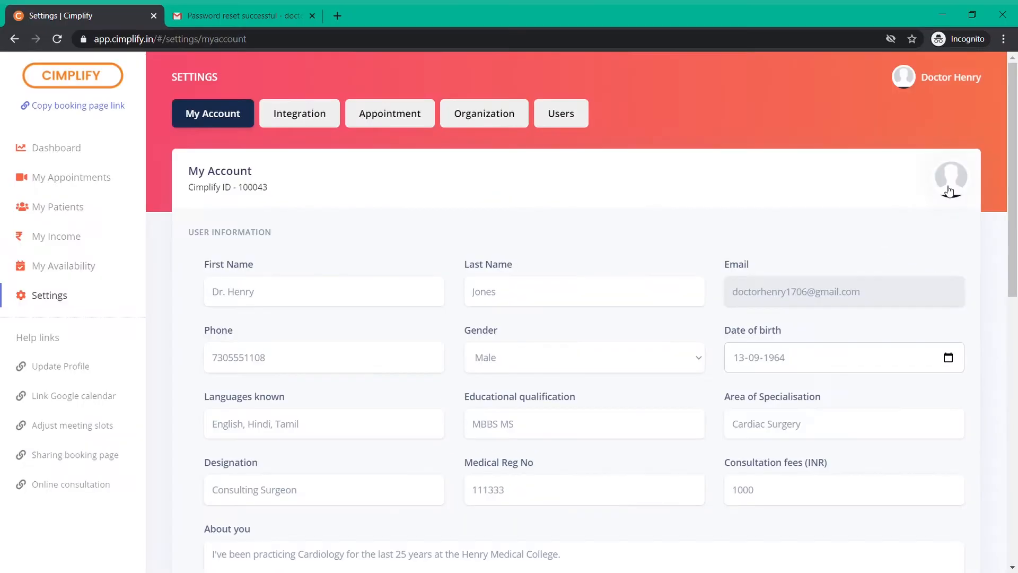
Upload O69BRS0.jpg as the profile picture and confirm the update
left_click(879, 157)
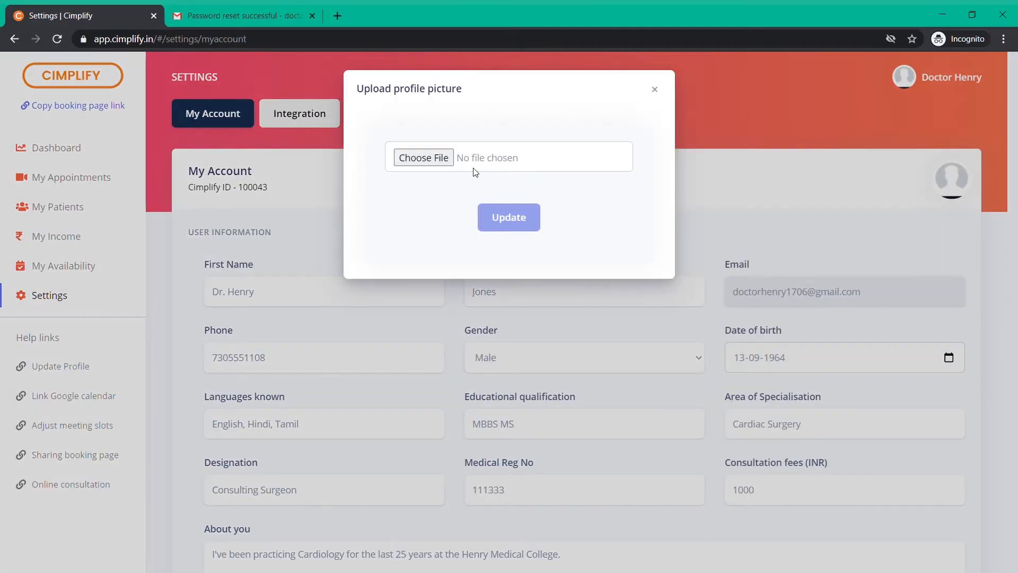
left_click(437, 161)
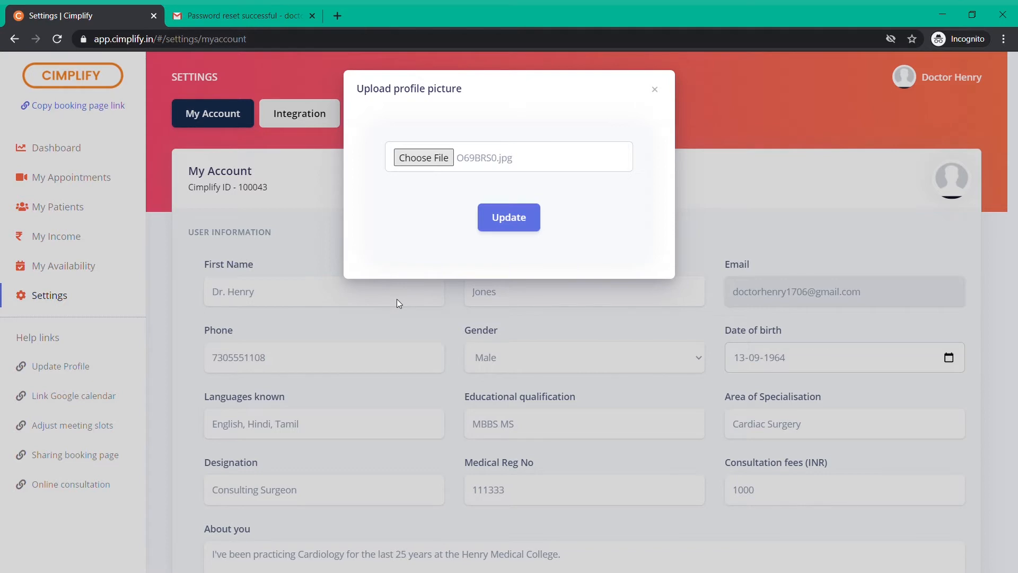
left_click(513, 225)
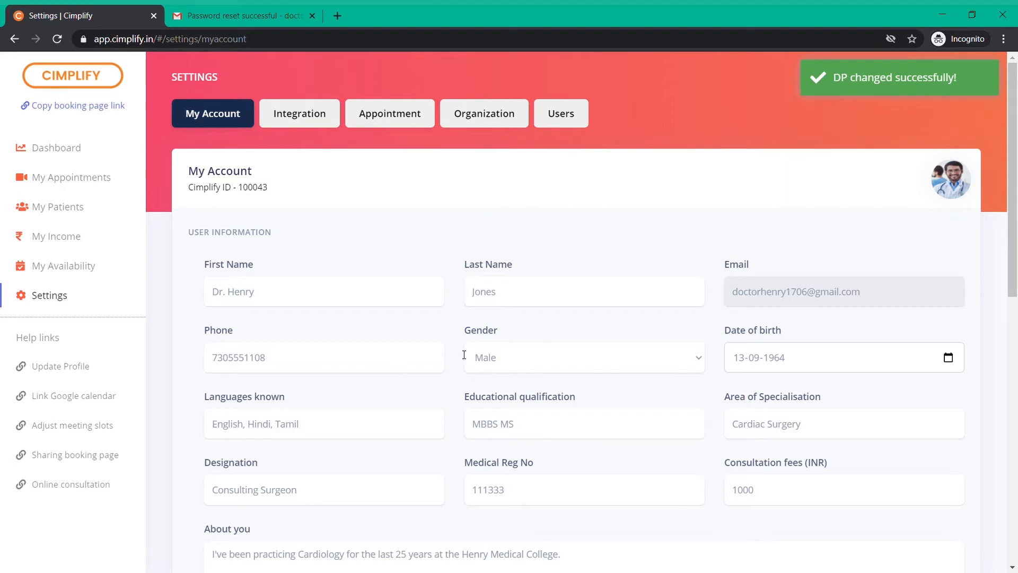
Open the Integration tab in Settings
left_click(287, 130)
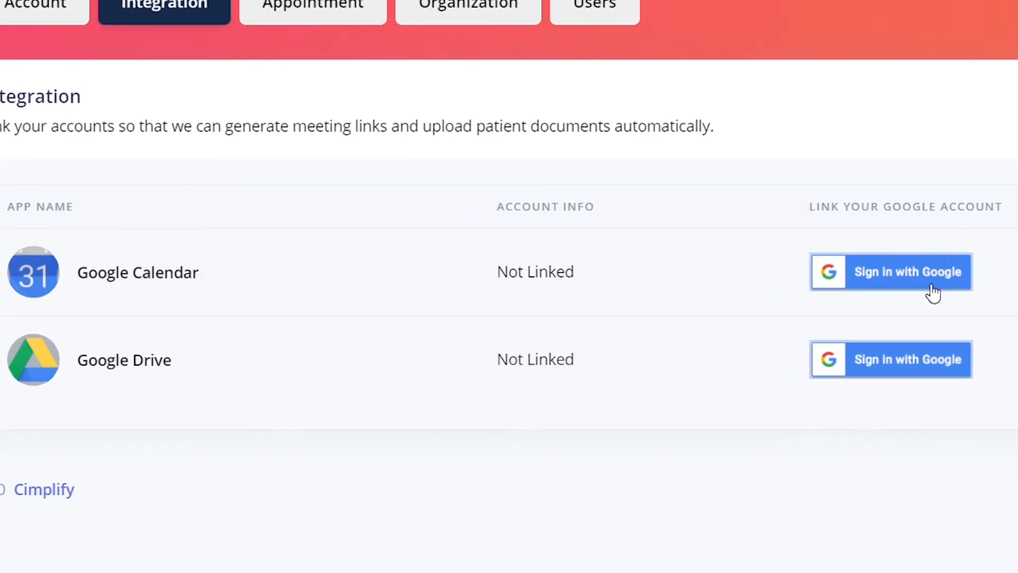
Sign in with the doctor's Google account for Google Calendar and allow Cimplify access
left_click(890, 289)
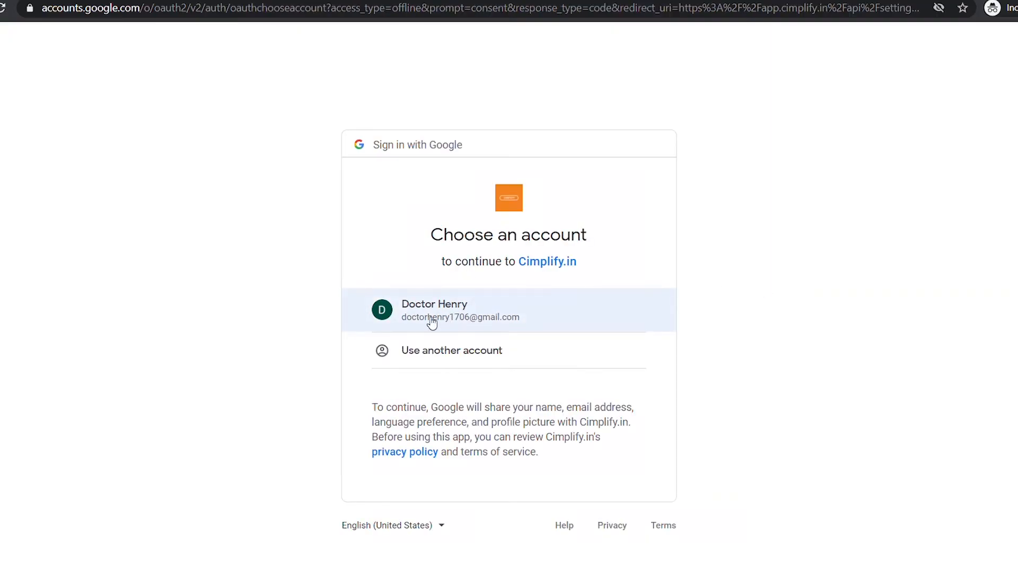
left_click(463, 325)
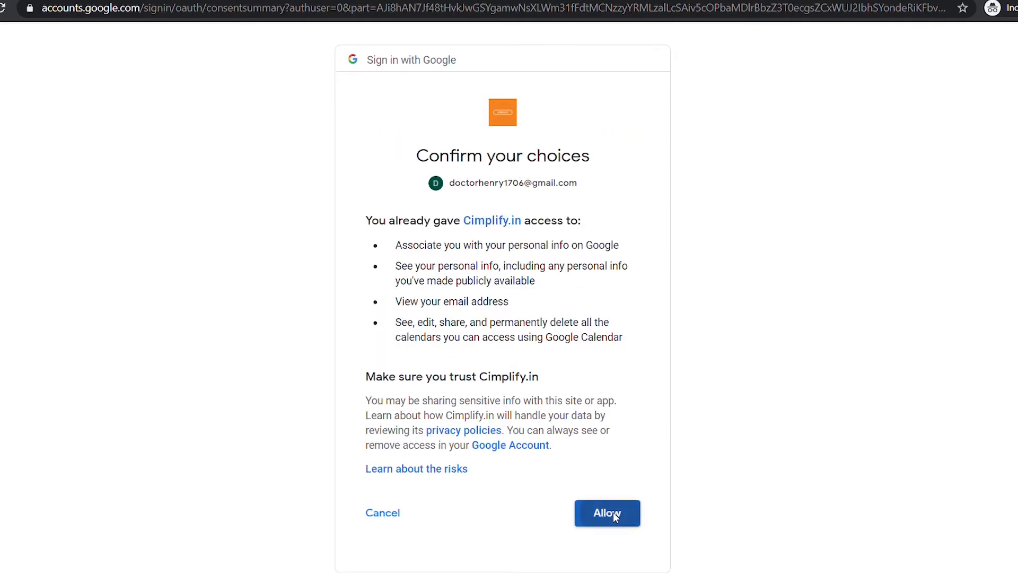
left_click(613, 512)
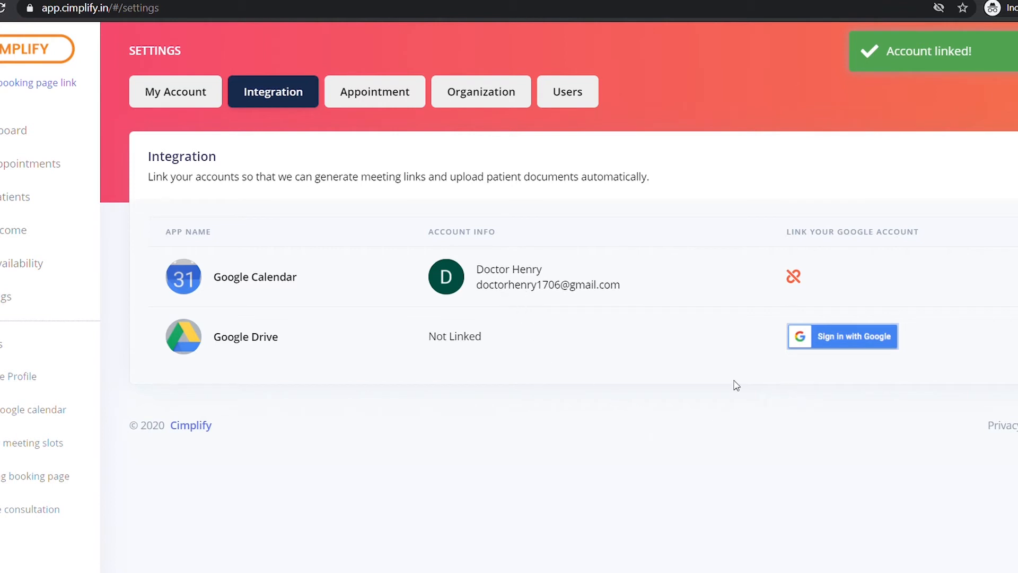
Sign in with the doctor's Google account for Google Drive and allow Cimplify access
left_click(816, 332)
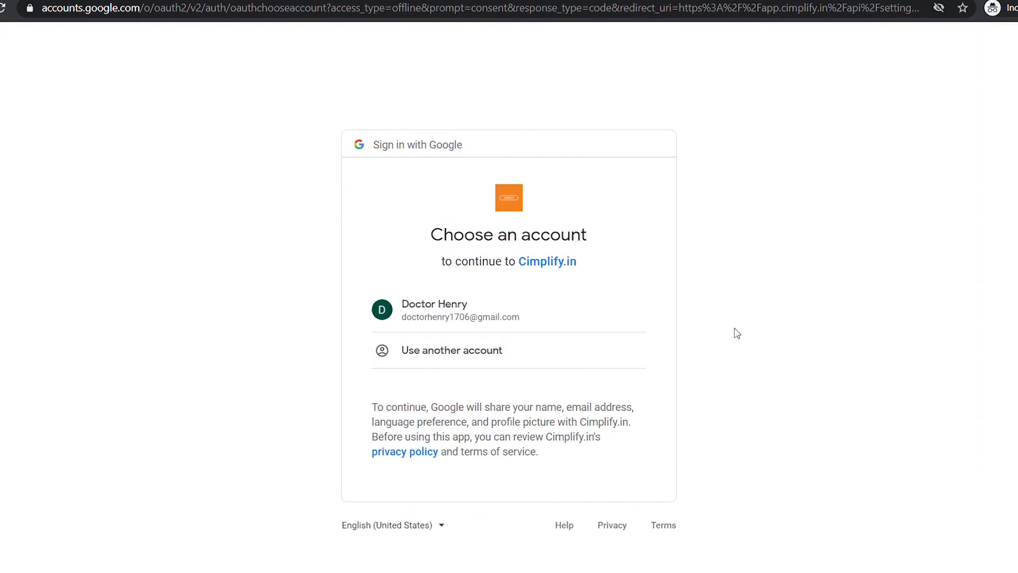
left_click(487, 330)
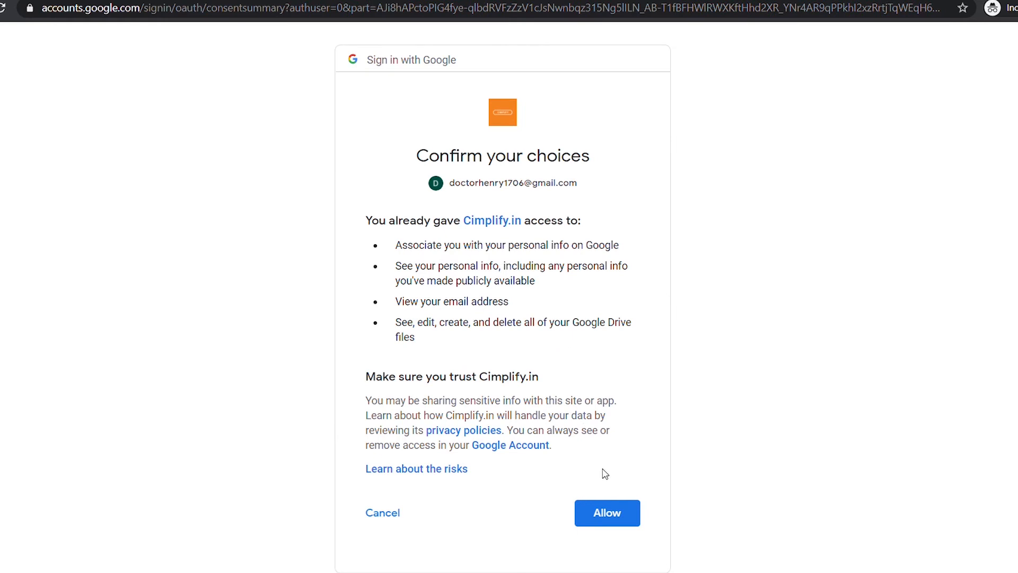
left_click(617, 519)
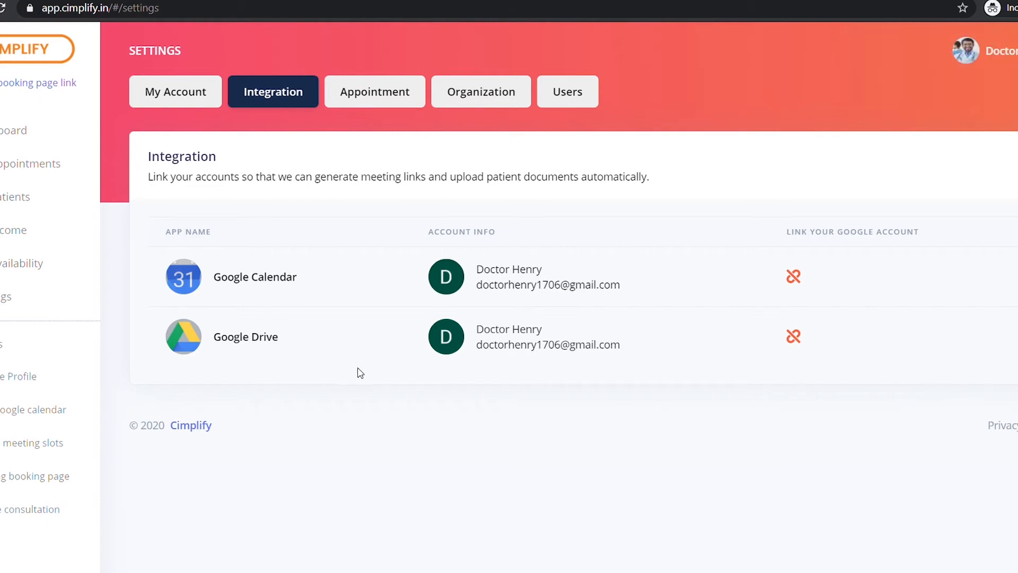
Open the Appointment settings tab, review Time Slots, and expand the automatic confirmation options
left_click(371, 109)
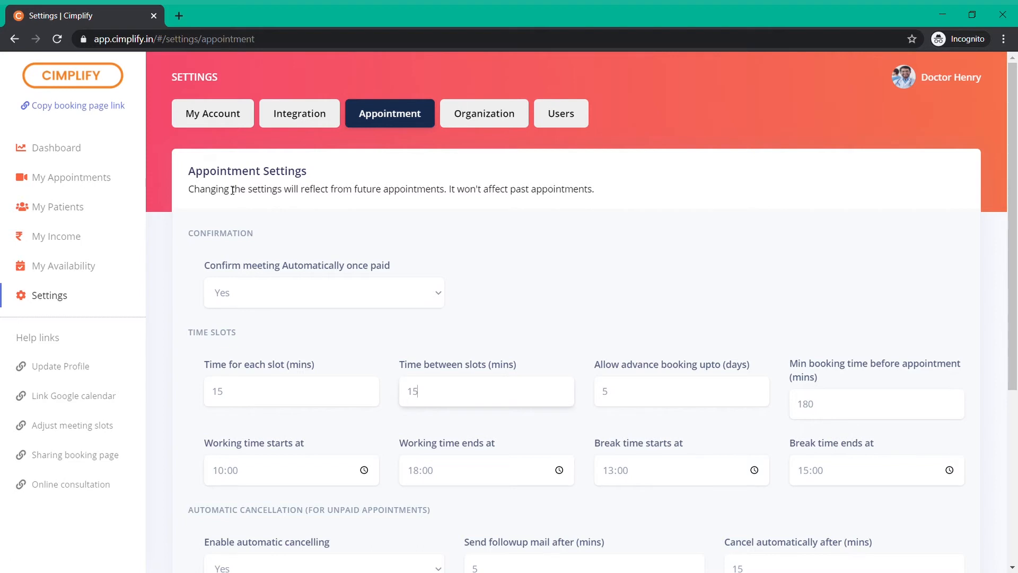
scroll(232, 189, "down", 2)
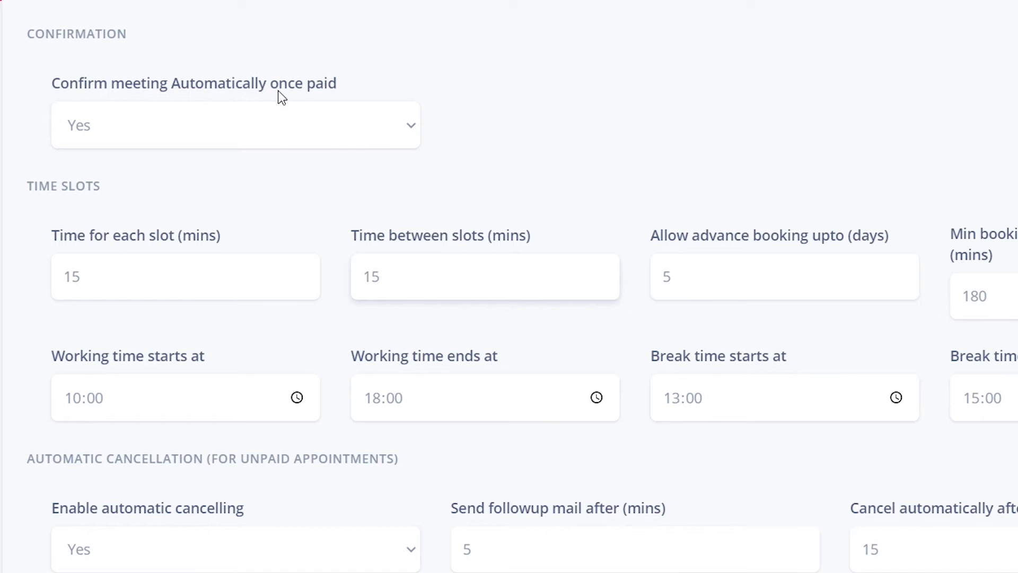
left_click(408, 129)
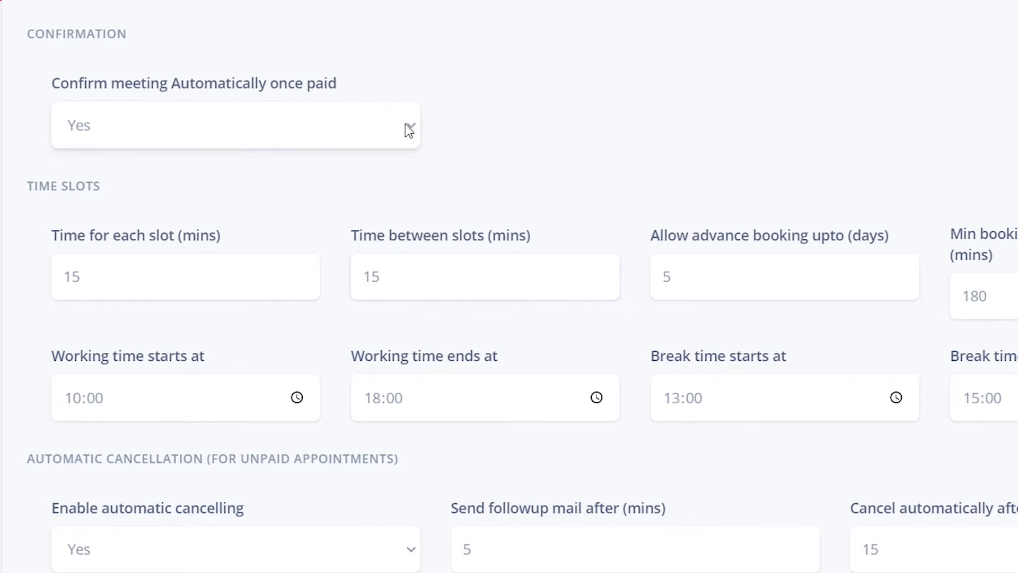
left_click(390, 191)
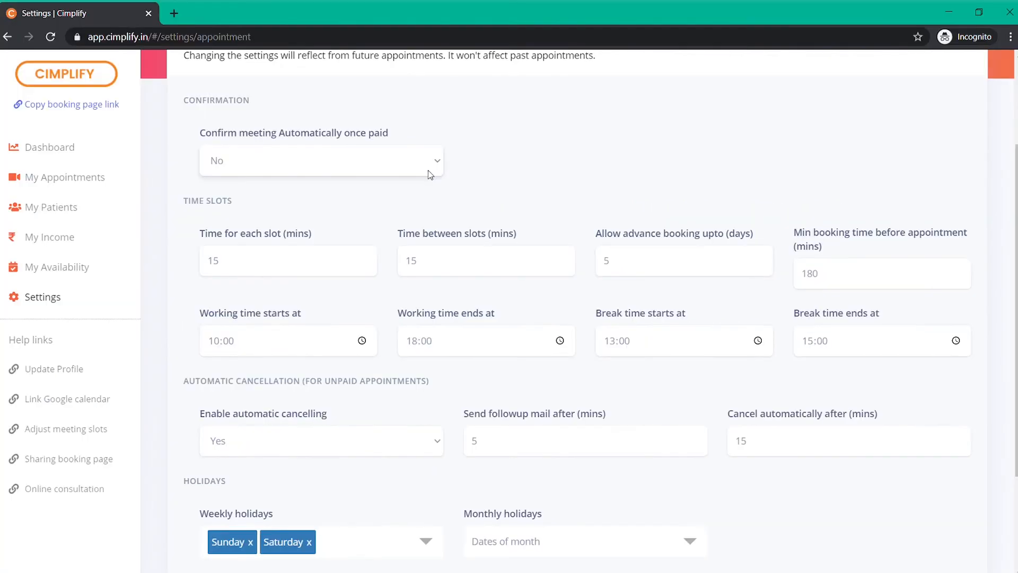
left_click(417, 189)
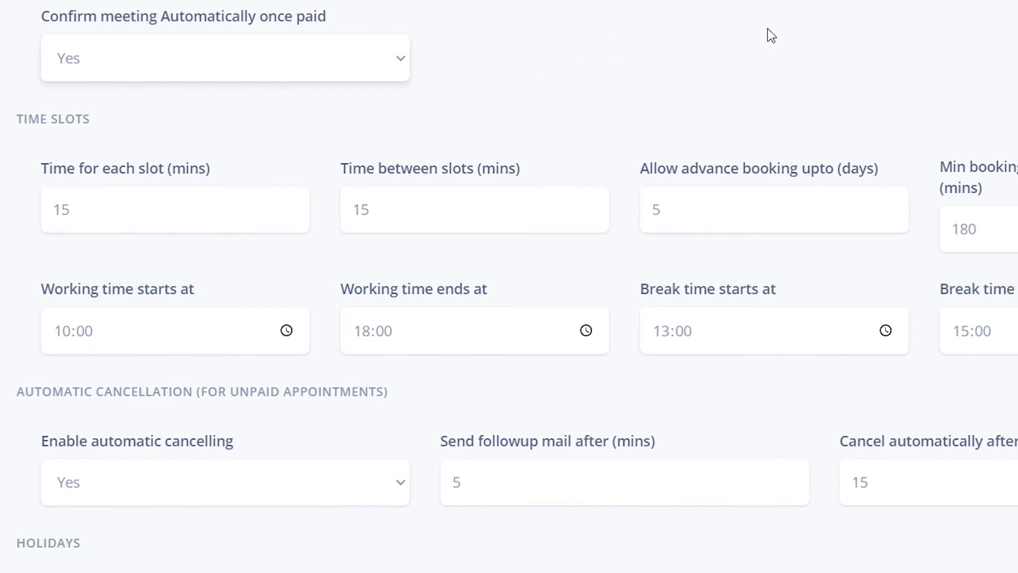
scroll(705, 131, "down", 3)
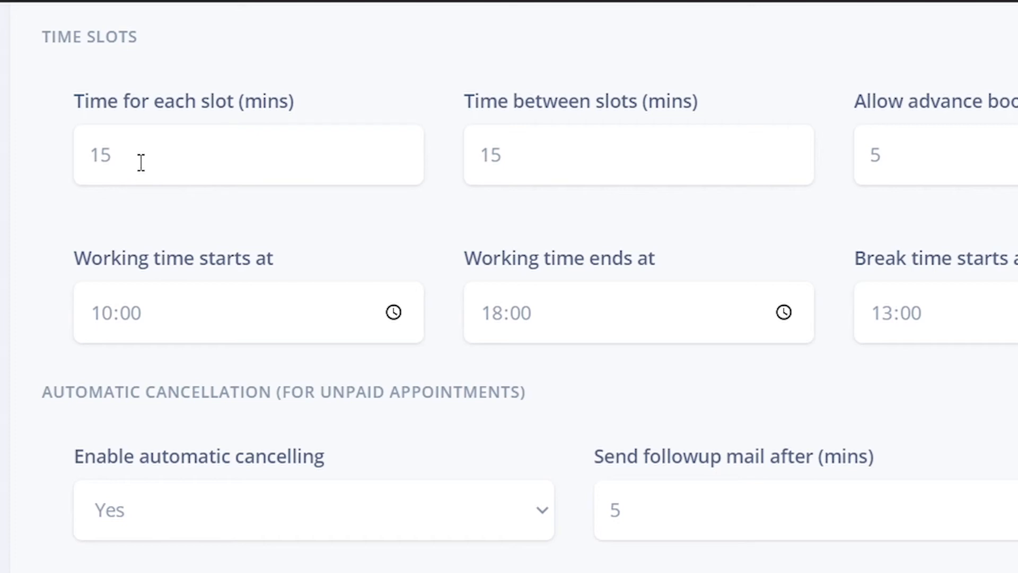
left_click_drag(122, 161, 70, 153)
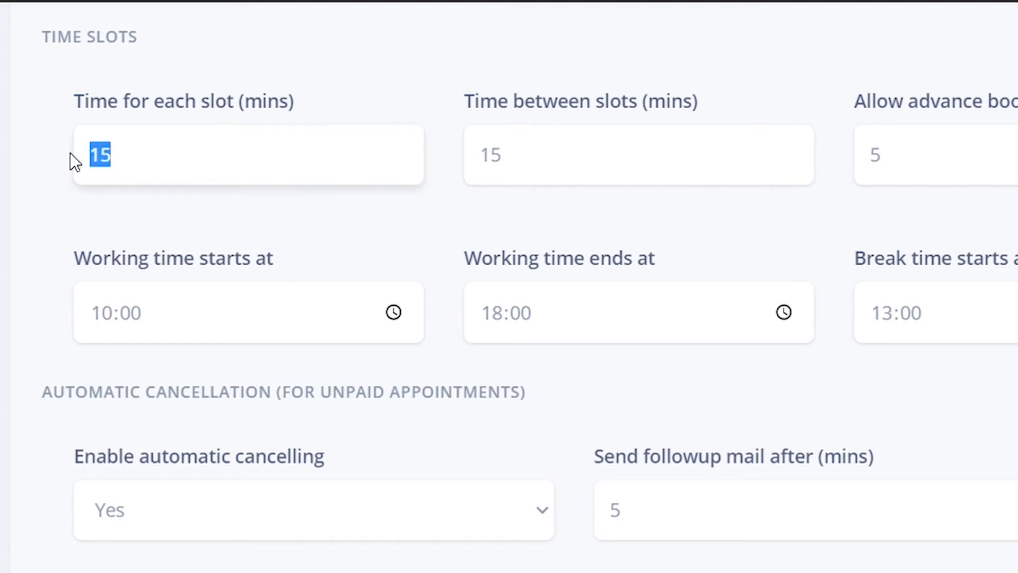
left_click(151, 201)
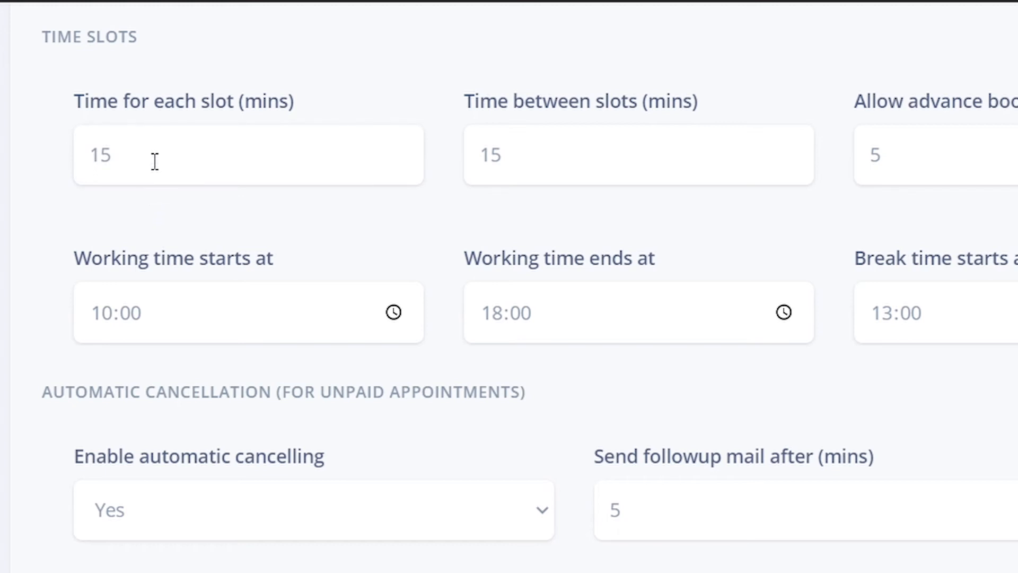
left_click(537, 175)
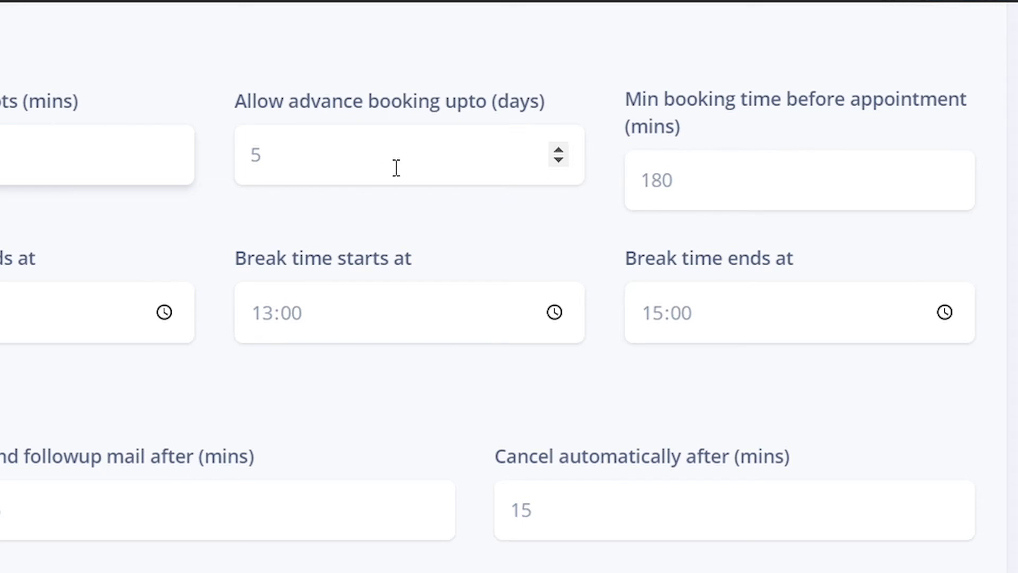
left_click(352, 171)
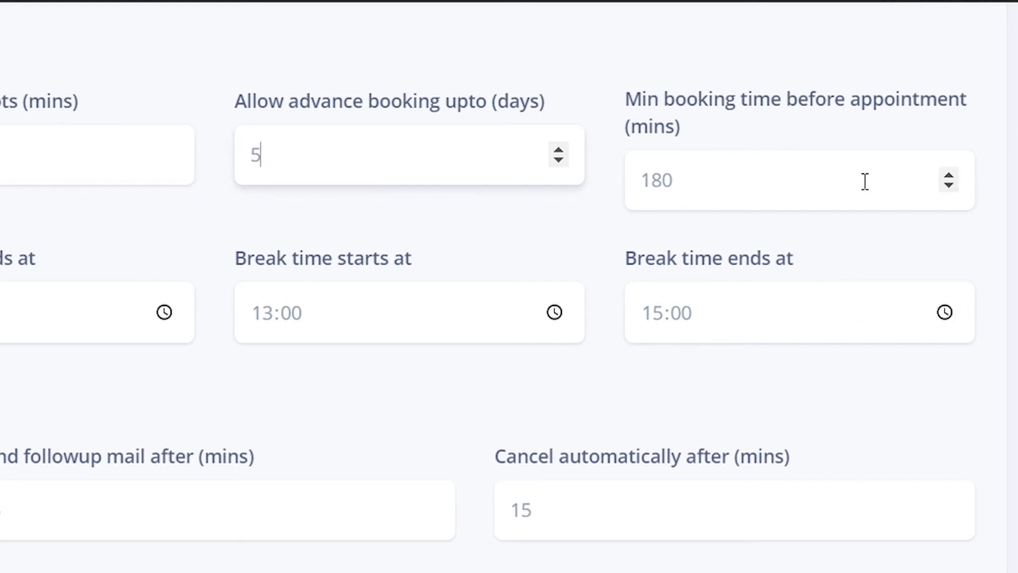
scroll(897, 209, "up", 2)
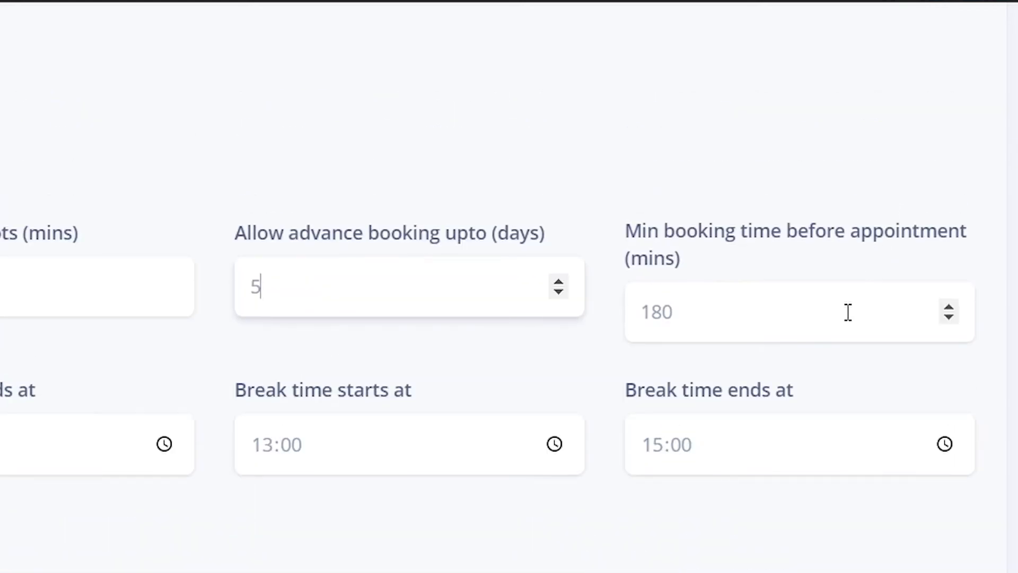
left_click(830, 311)
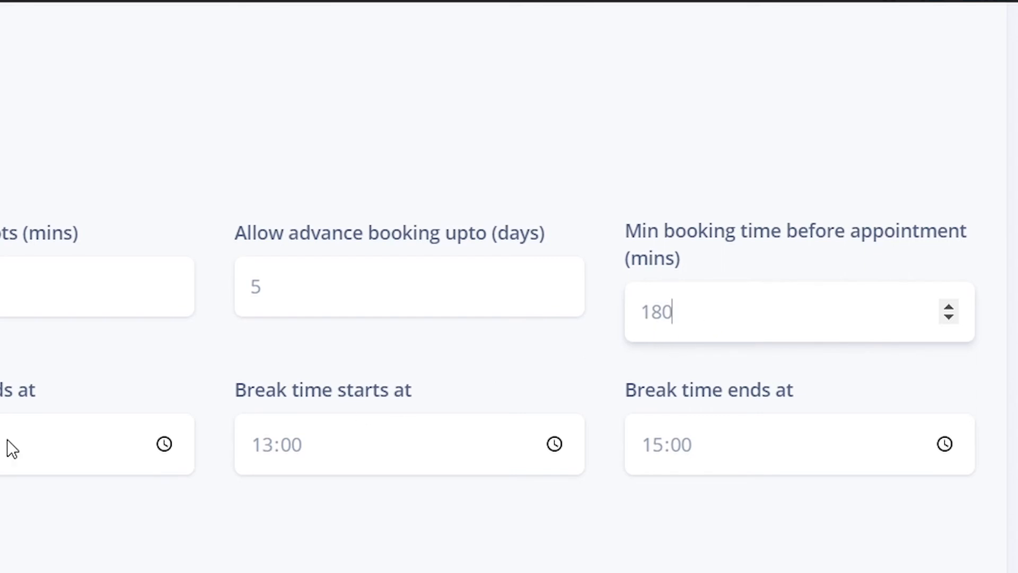
left_click(264, 272)
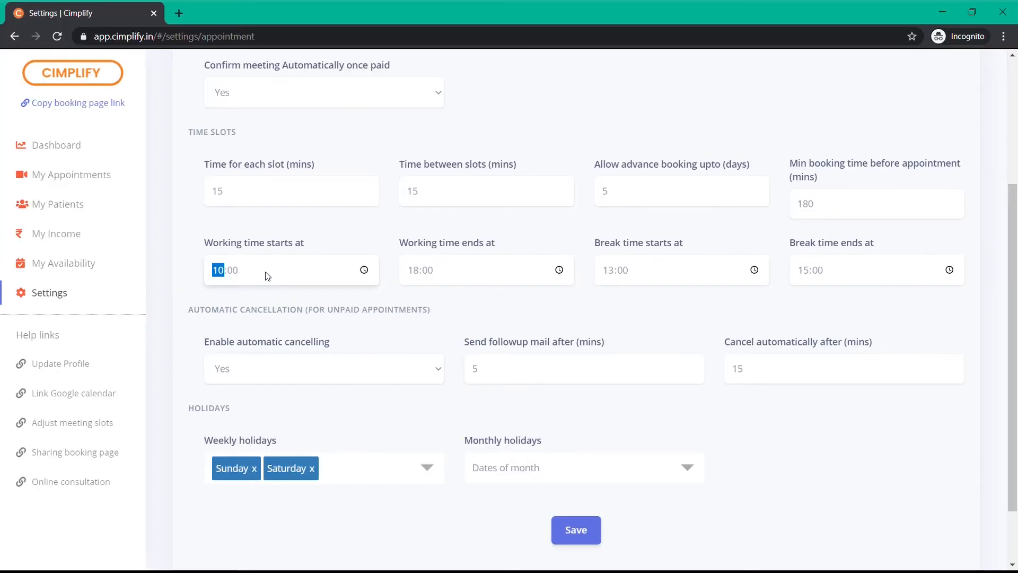
left_click(233, 272)
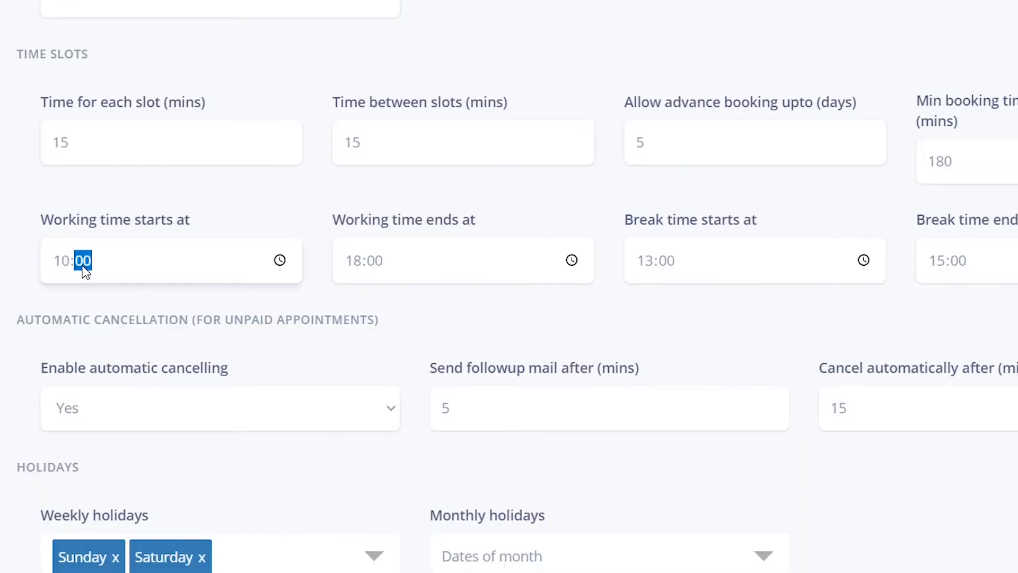
left_click(405, 272)
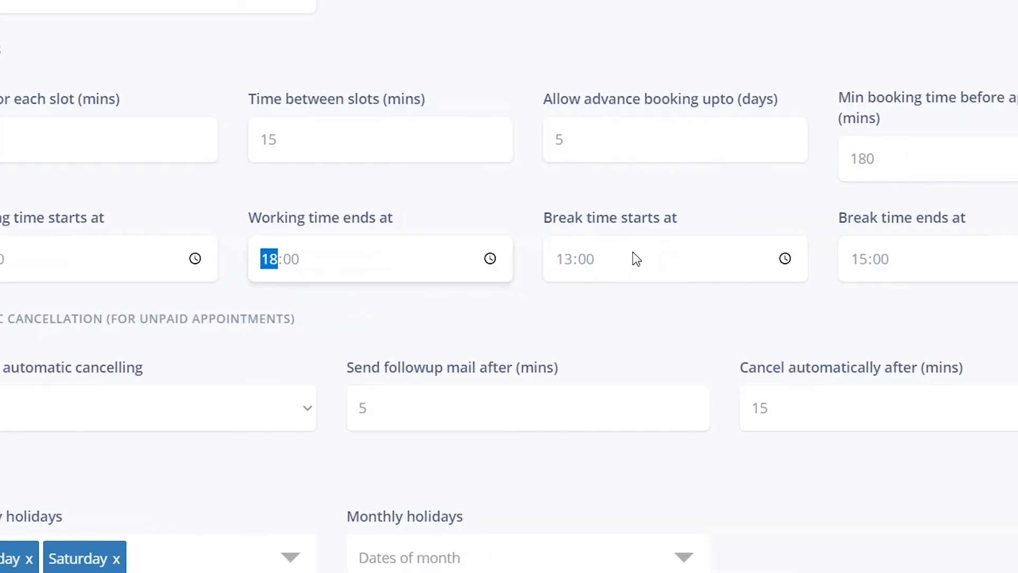
left_click(628, 269)
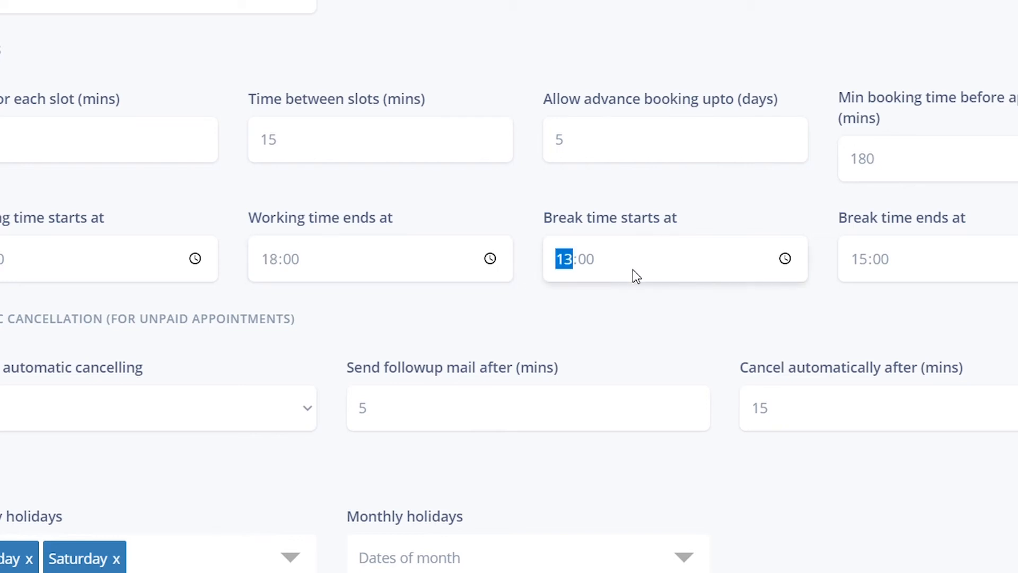
left_click(904, 268)
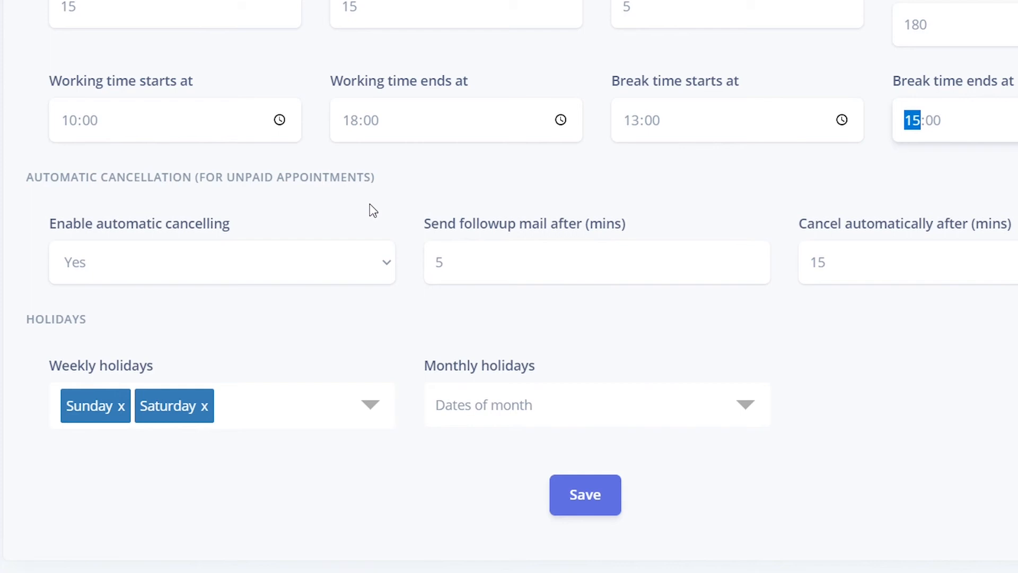
left_click(391, 264)
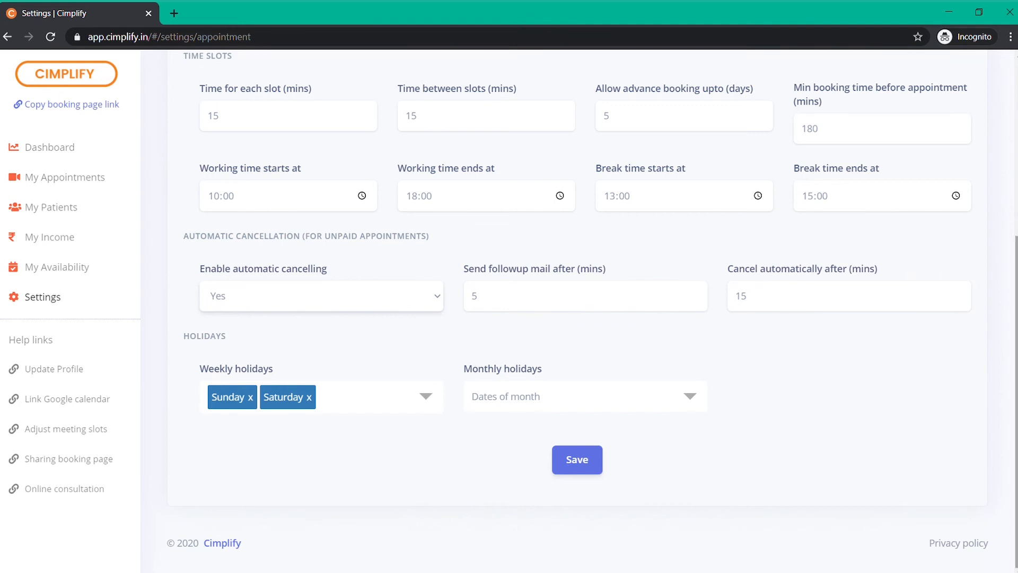
Clear Monday and Tuesday from weekly holidays, leaving only Sunday and Saturday
left_click(425, 397)
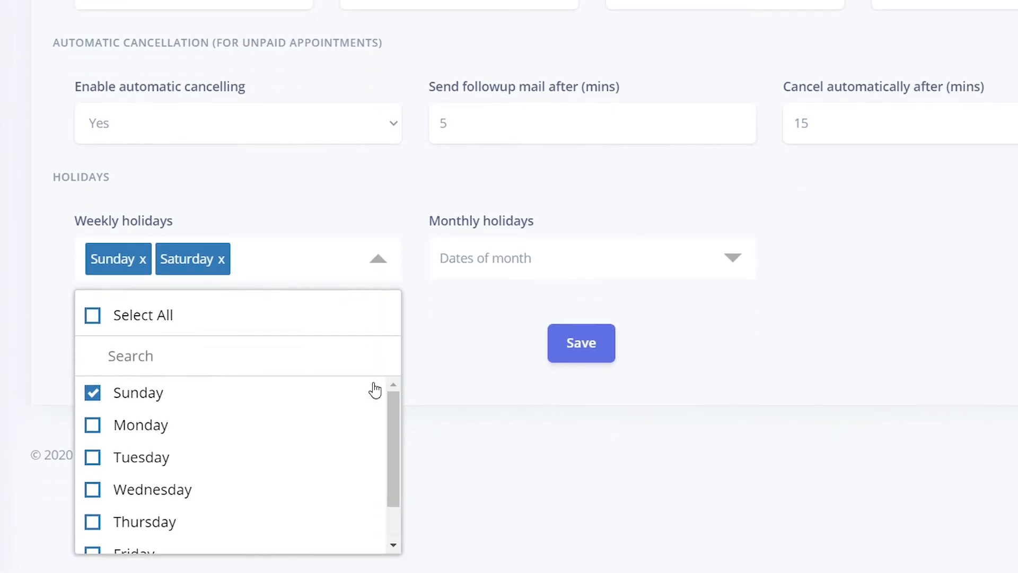
left_click(97, 428)
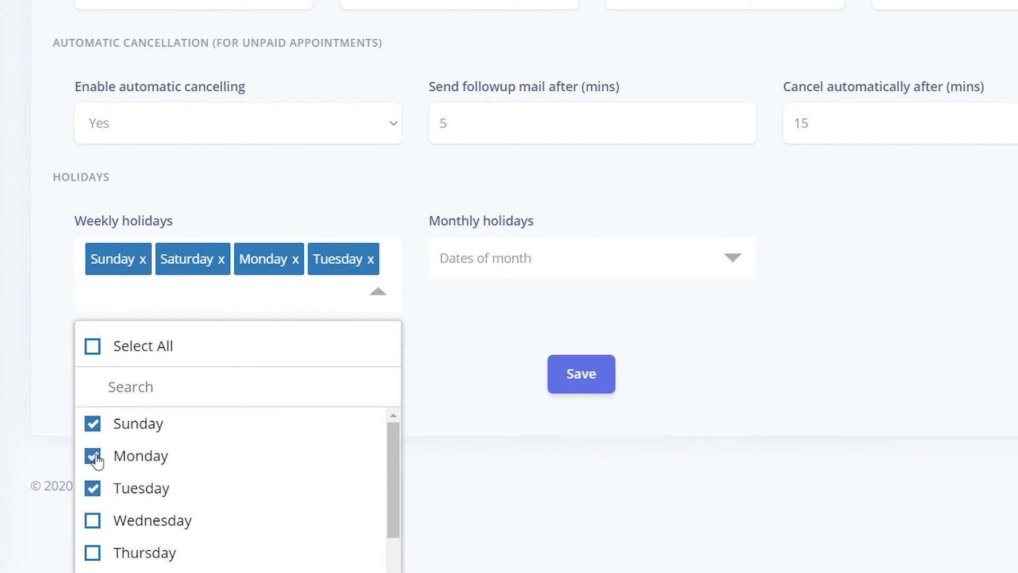
left_click(95, 461)
left_click(95, 459)
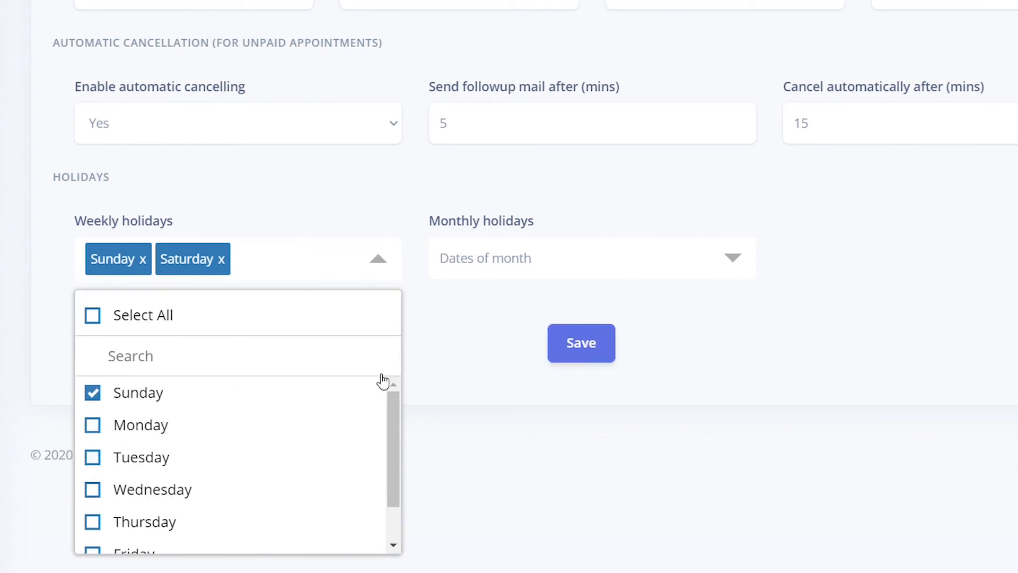
scroll(381, 393, "down", 2)
scroll(354, 466, "up", 2)
left_click(334, 268)
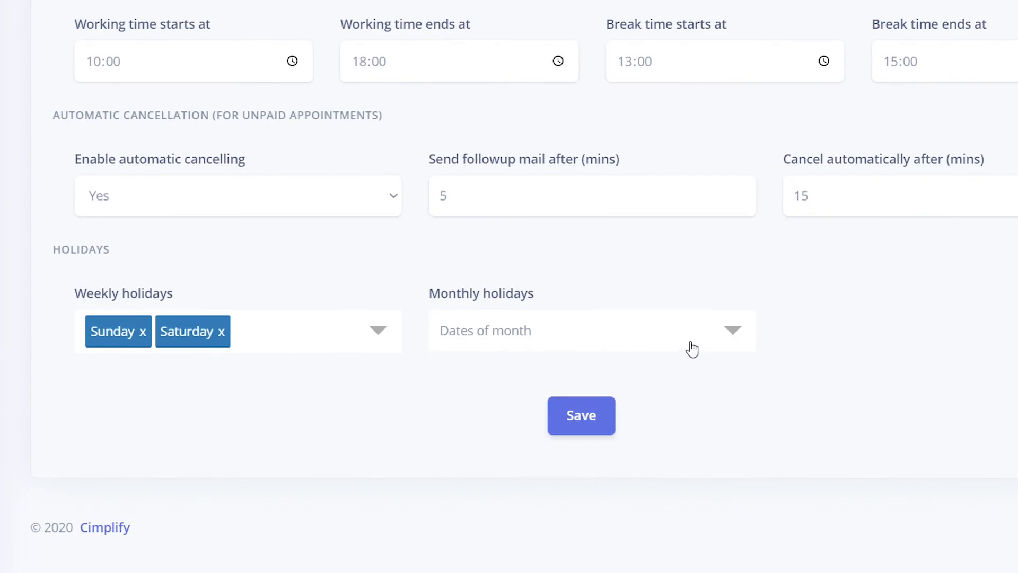
Mark the 30th and 31st as monthly holidays and save the appointment settings
left_click(731, 333)
scroll(756, 429, "down", 2)
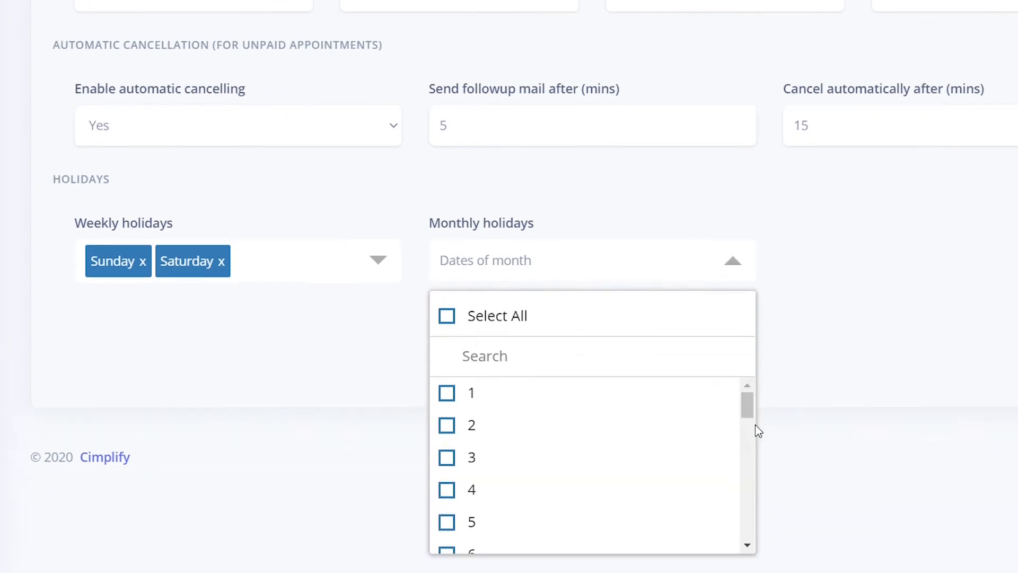
scroll(711, 408, "down", 3)
scroll(612, 462, "down", 5)
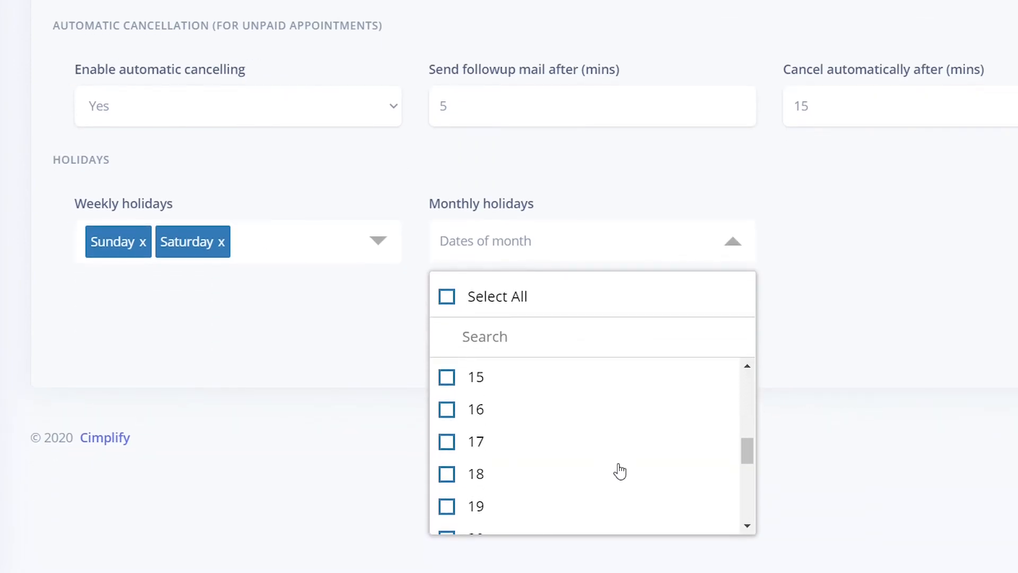
left_click(448, 380)
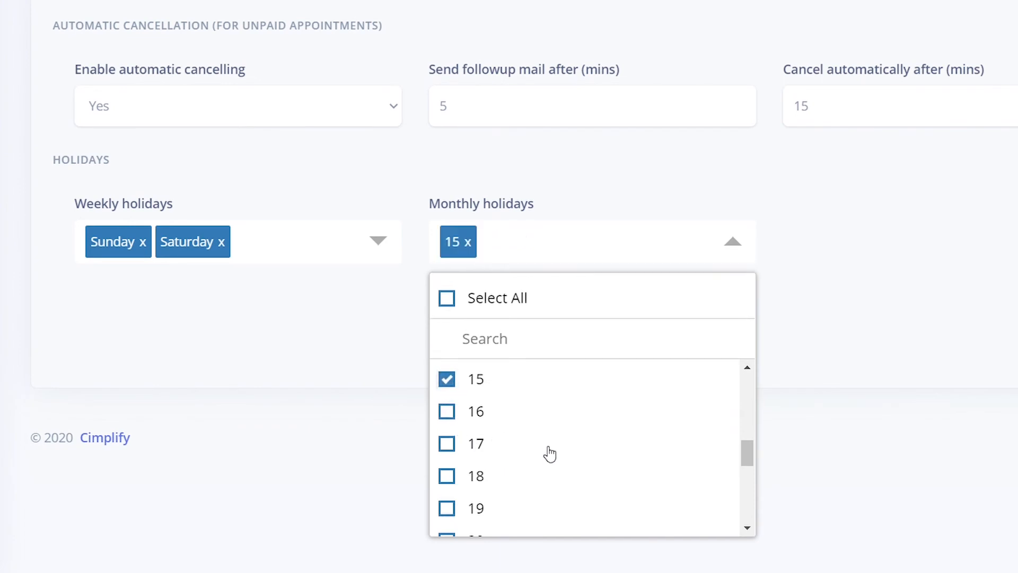
left_click(447, 414)
left_click(447, 414)
left_click(450, 388)
scroll(514, 453, "down", 5)
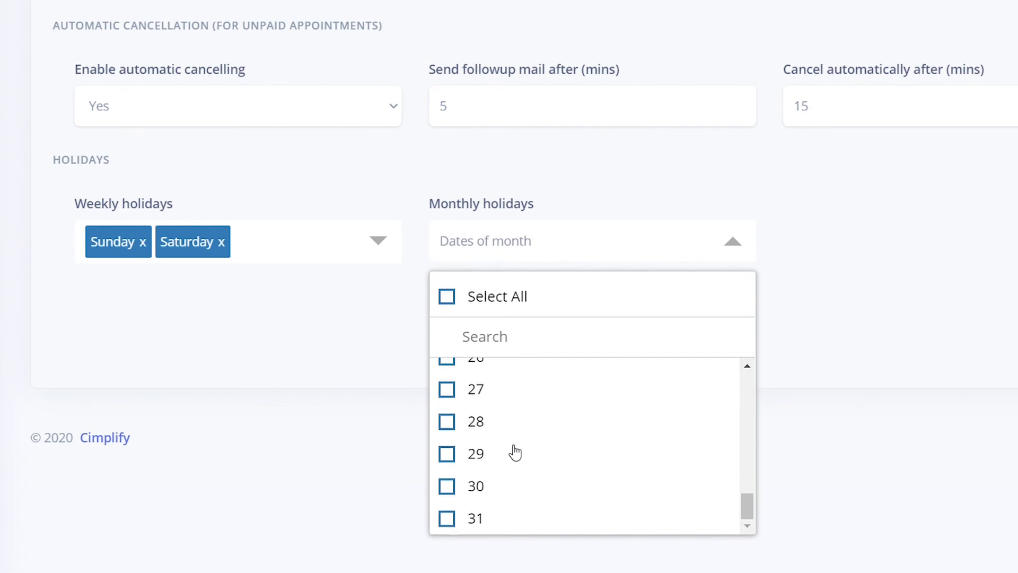
left_click(447, 488)
left_click(451, 521)
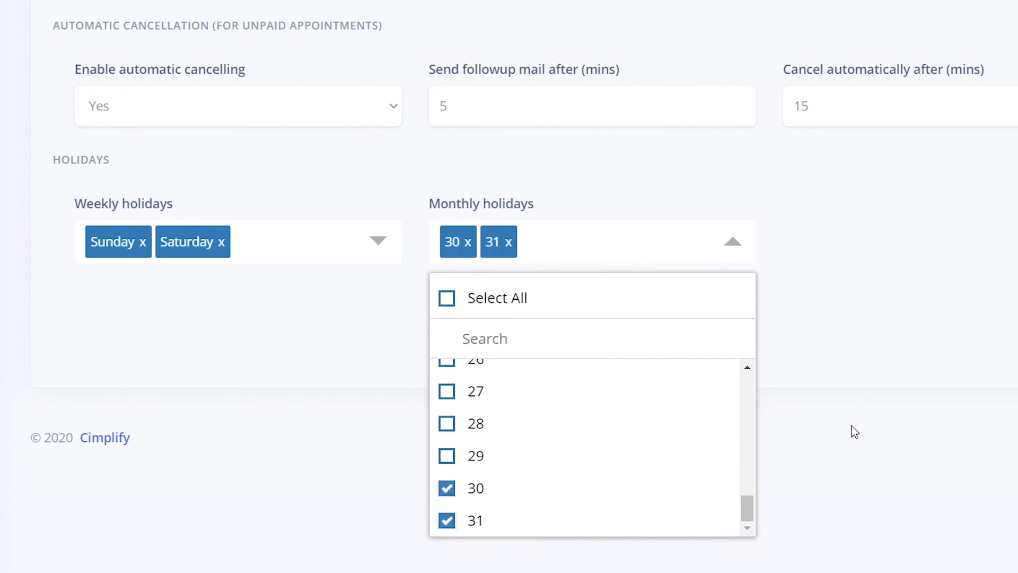
left_click(865, 382)
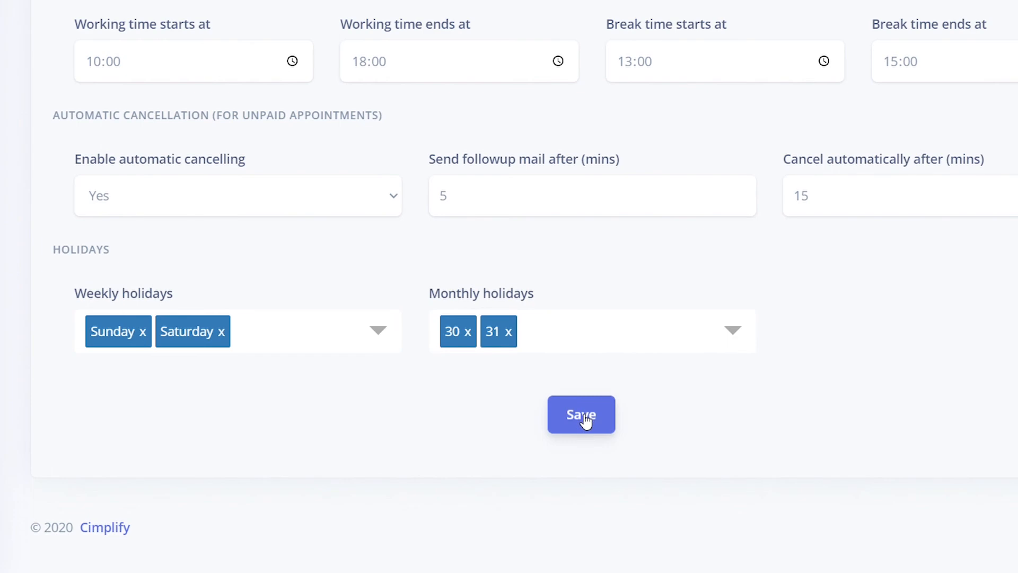
left_click(585, 419)
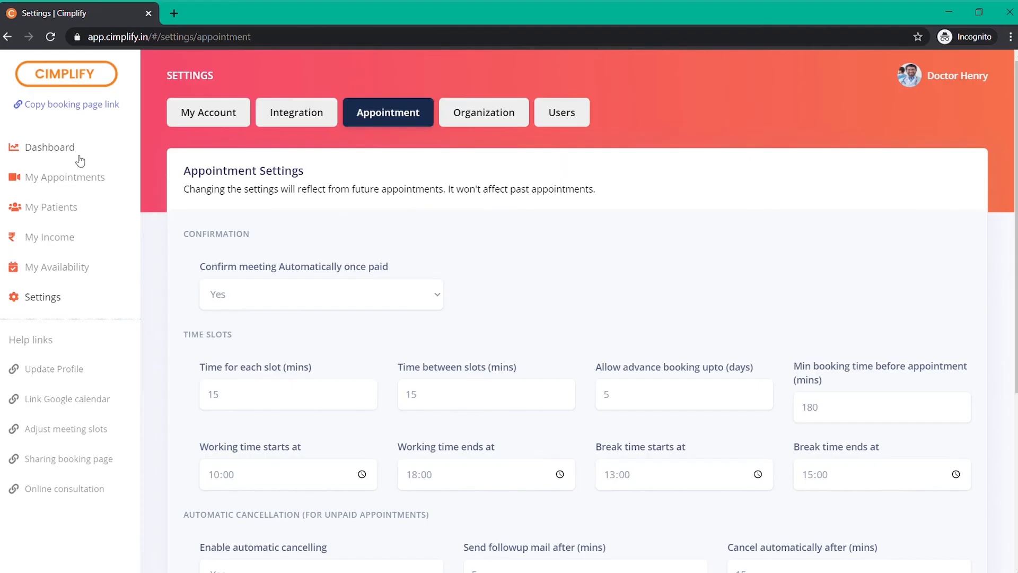
Review the public booking page offering 14, 17 and 18 August, then return to the dashboard
left_click(80, 159)
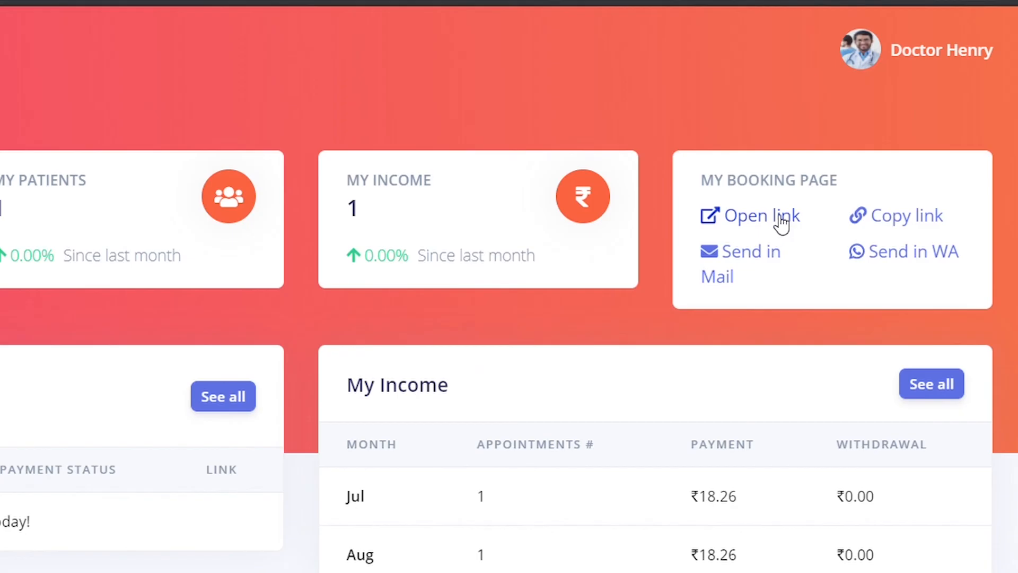
left_click(780, 217)
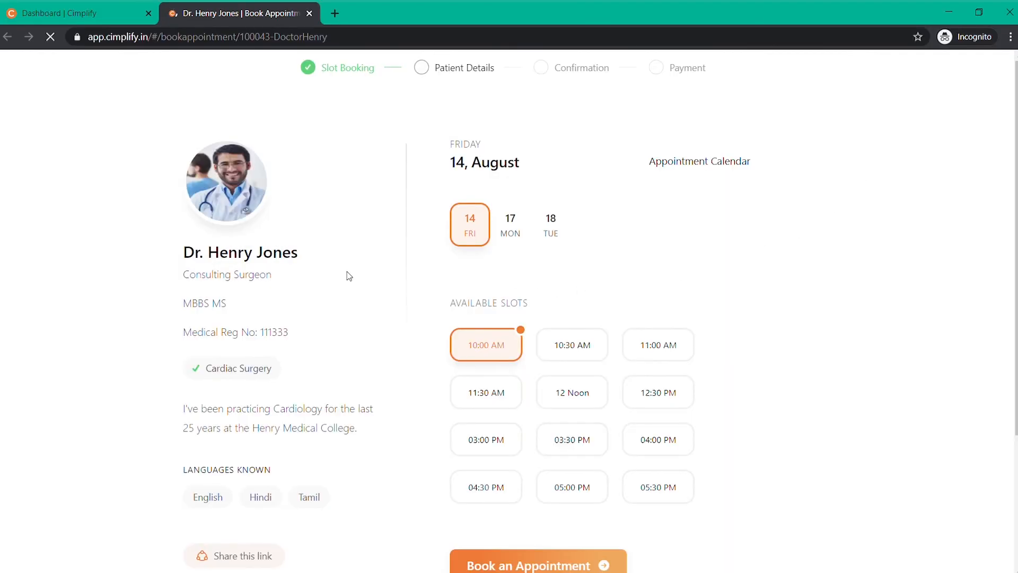
scroll(349, 275, "down", 1)
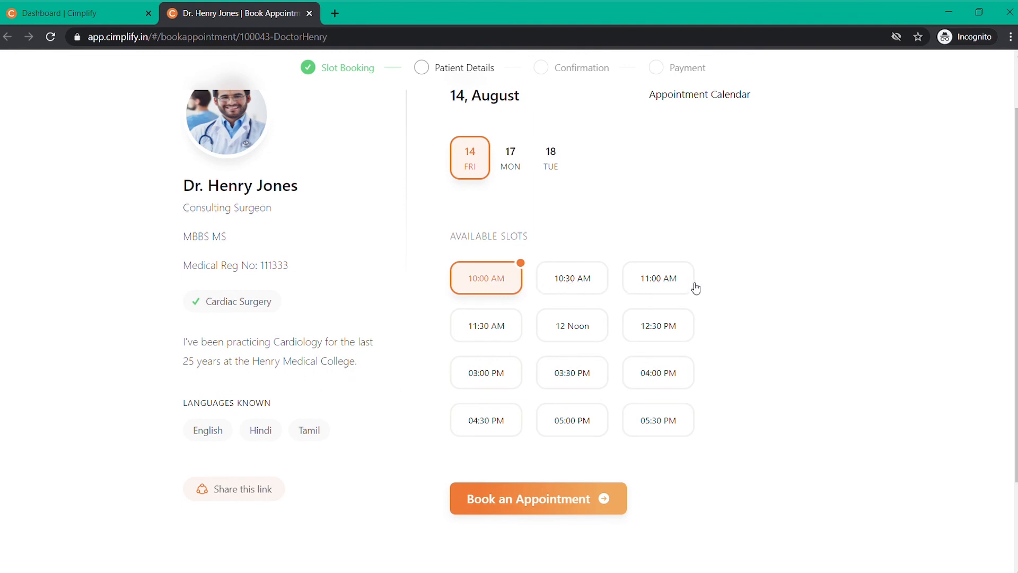
scroll(491, 212, "up", 1)
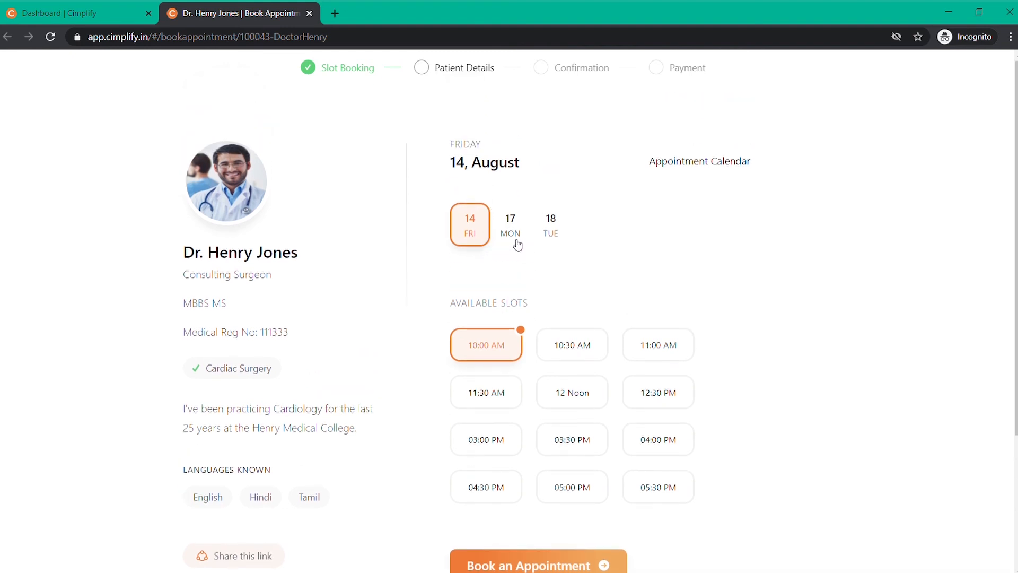
left_click(103, 15)
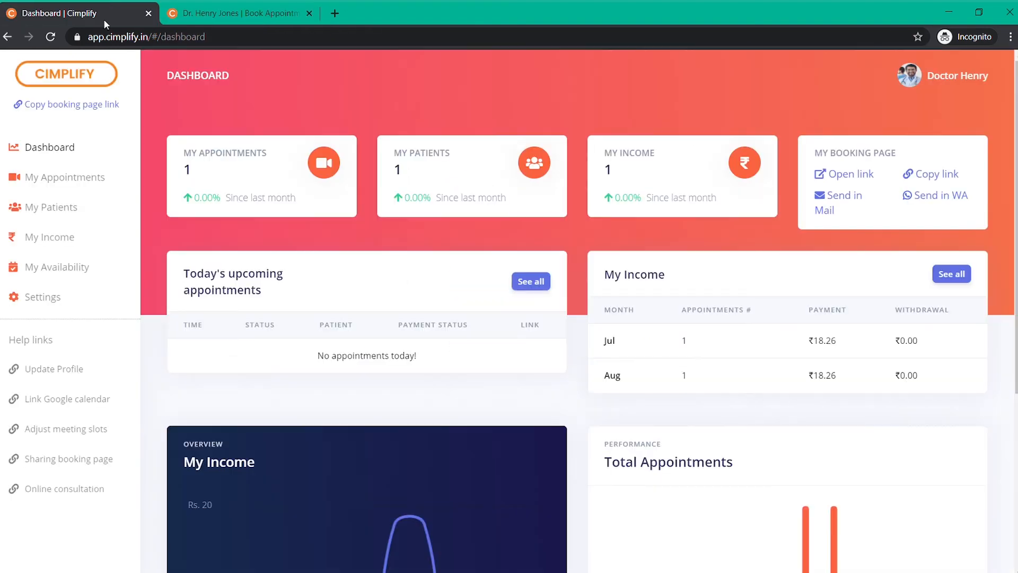
Confirm the Saturday–Sunday weekly holidays in Appointment settings, then return to the booking page
left_click(68, 294)
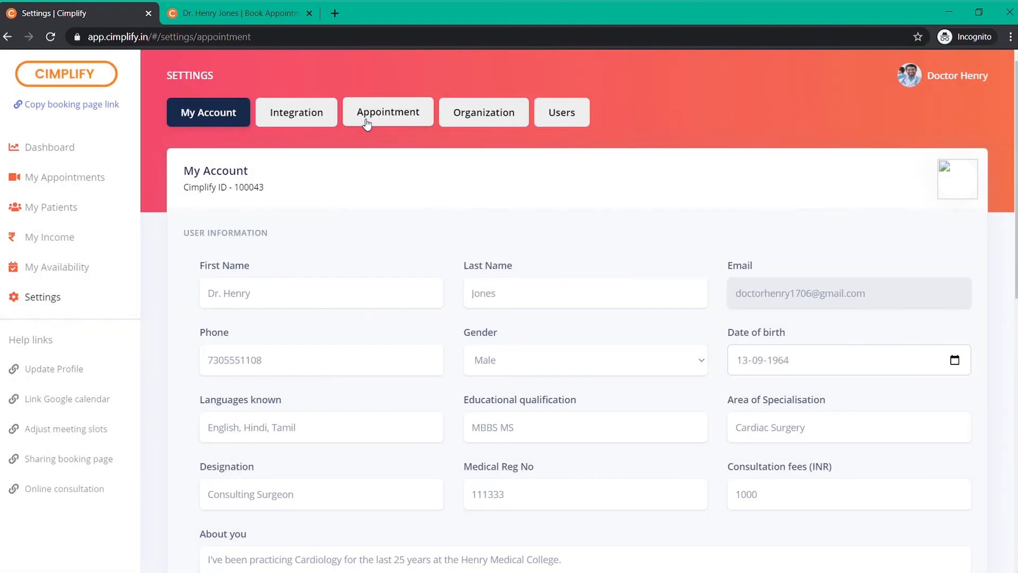
left_click(386, 112)
scroll(516, 286, "down", 5)
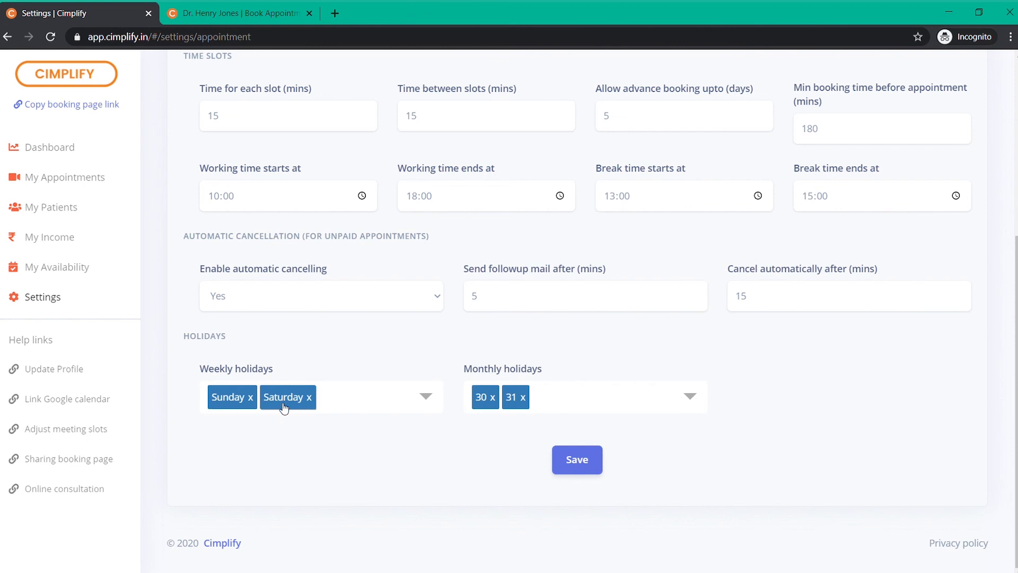
left_click(242, 14)
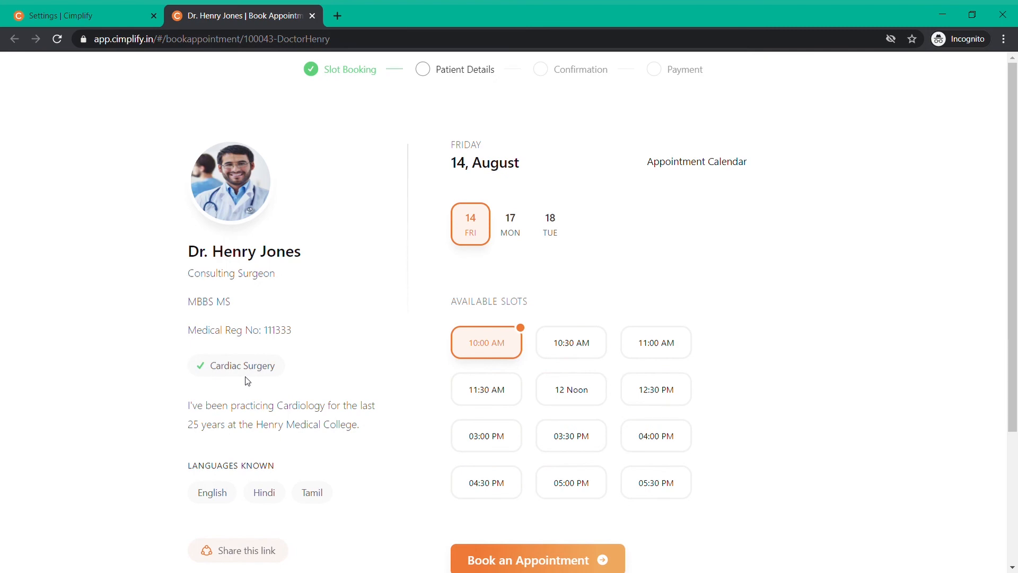
Edit Area of Specialisation to 'Cardio-thoracic Surgery', save, and reload the public booking page
left_click(98, 10)
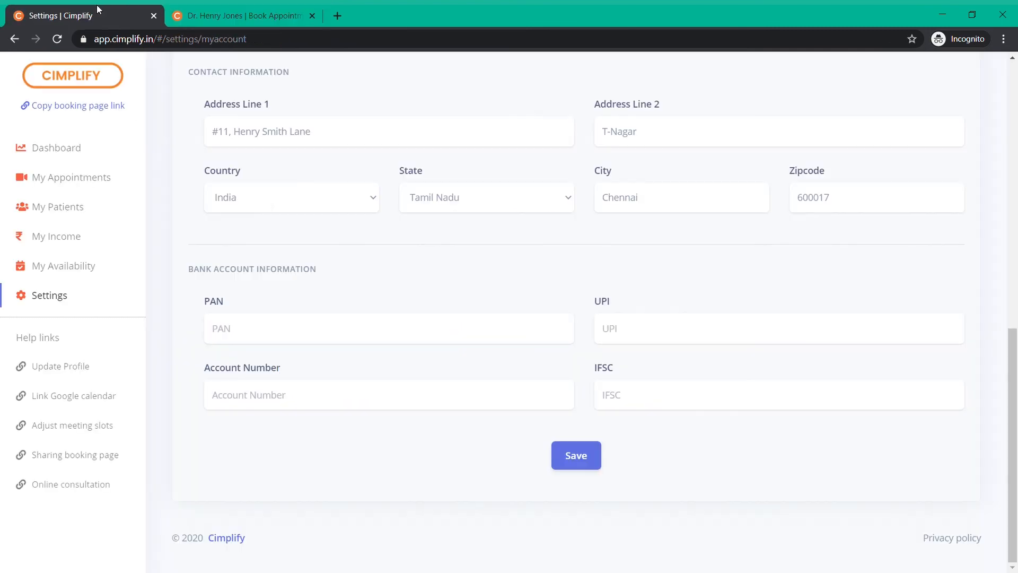
scroll(425, 332, "up", 5)
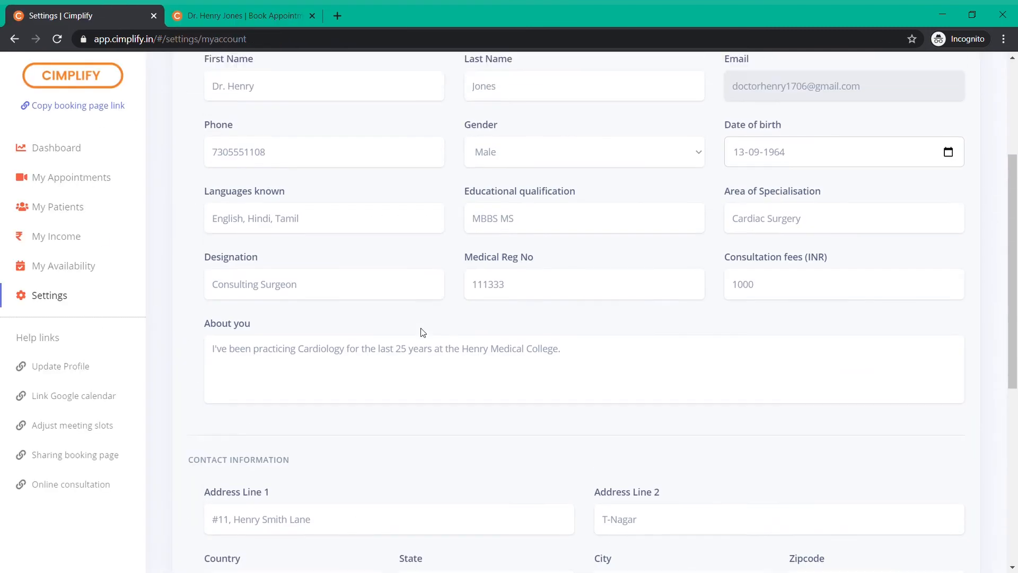
scroll(626, 337, "up", 2)
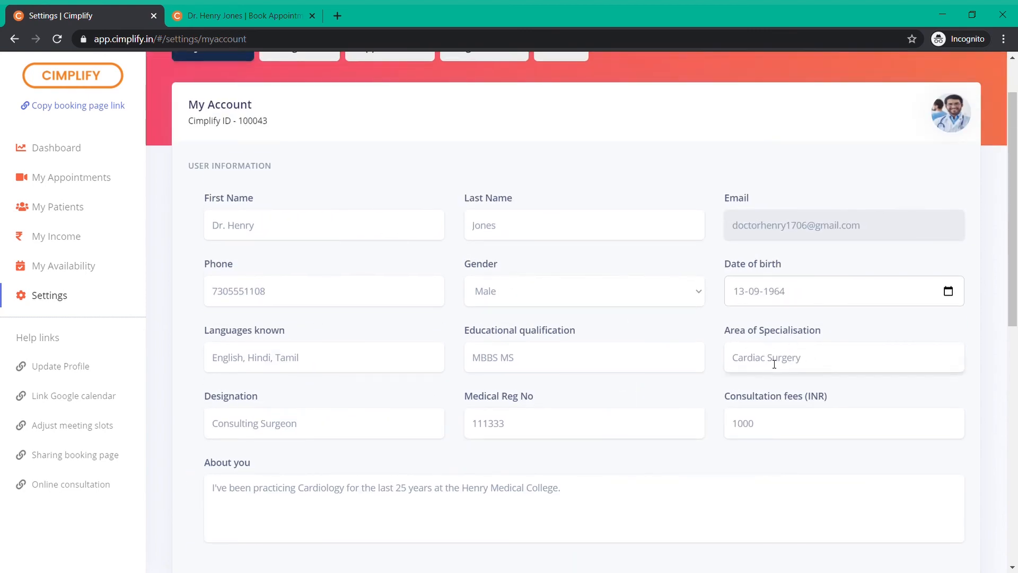
key("BackSpace")
key("BackSpace")
key("BackSpace")
type("o-thoracic")
scroll(782, 390, "down", 10)
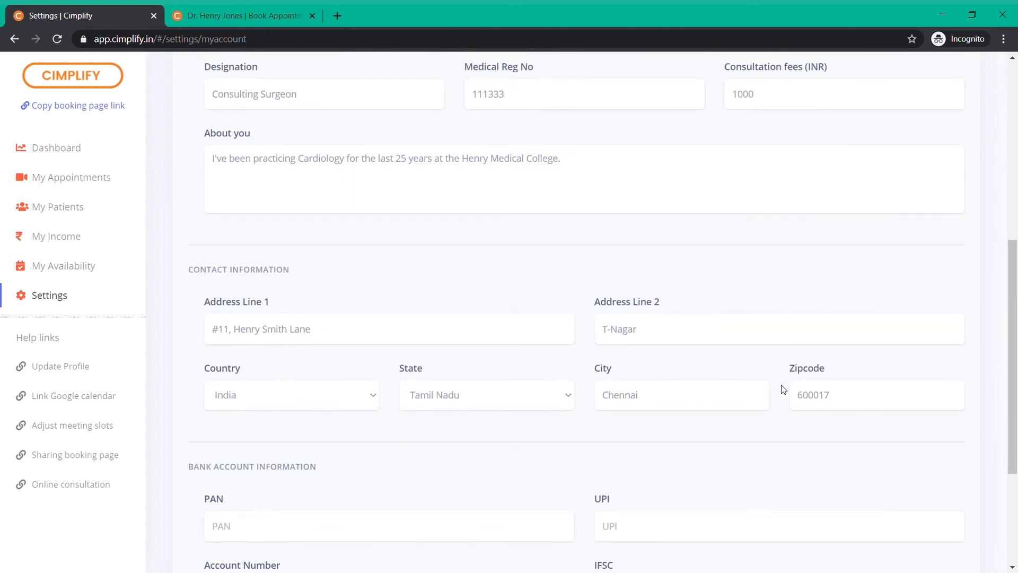
left_click(578, 455)
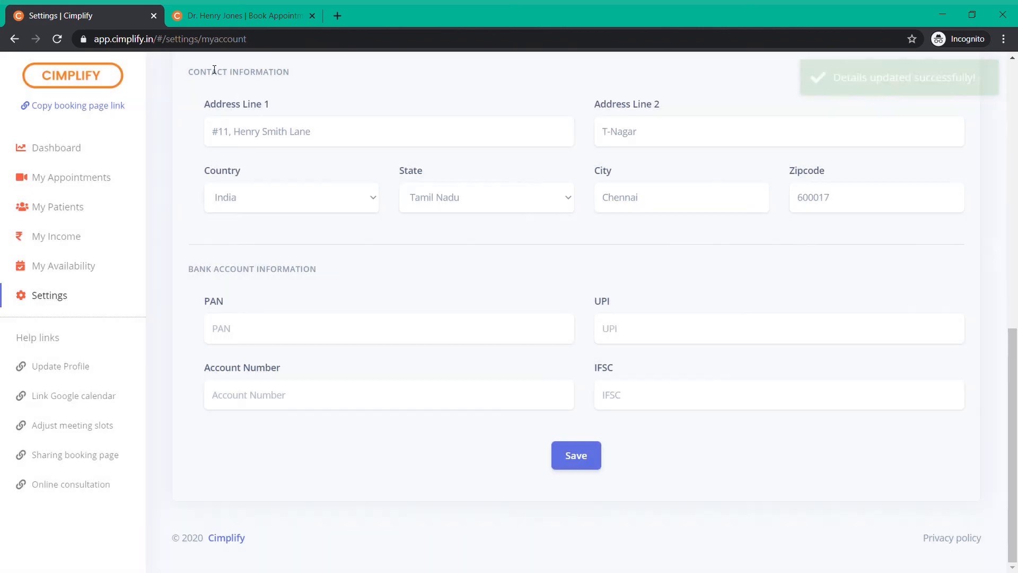
left_click(241, 15)
left_click(58, 42)
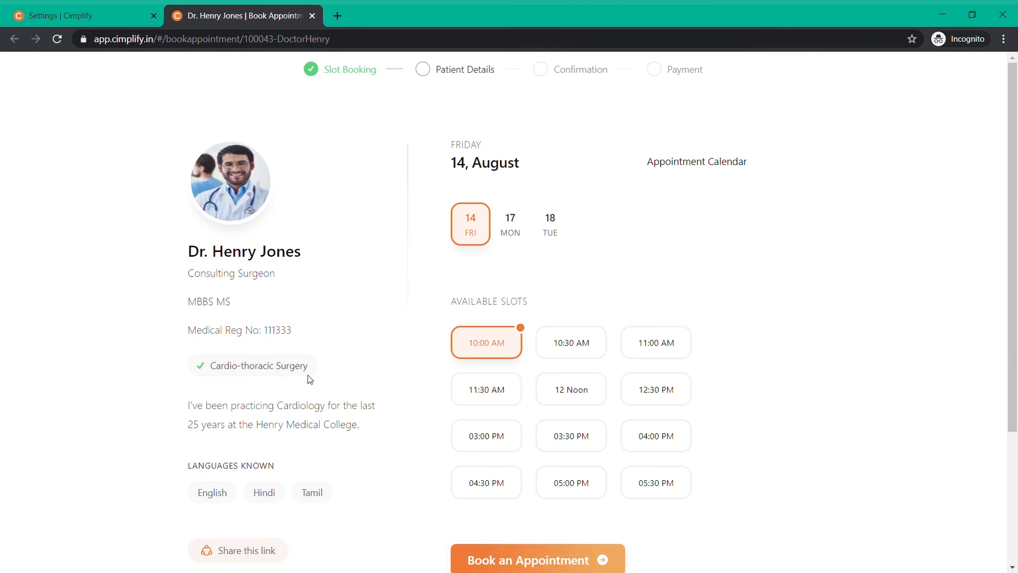
Scroll the booking page to verify Cardio-thoracic Surgery and 10:00 AM–05:30 PM slots on 14 August
scroll(310, 379, "down", 2)
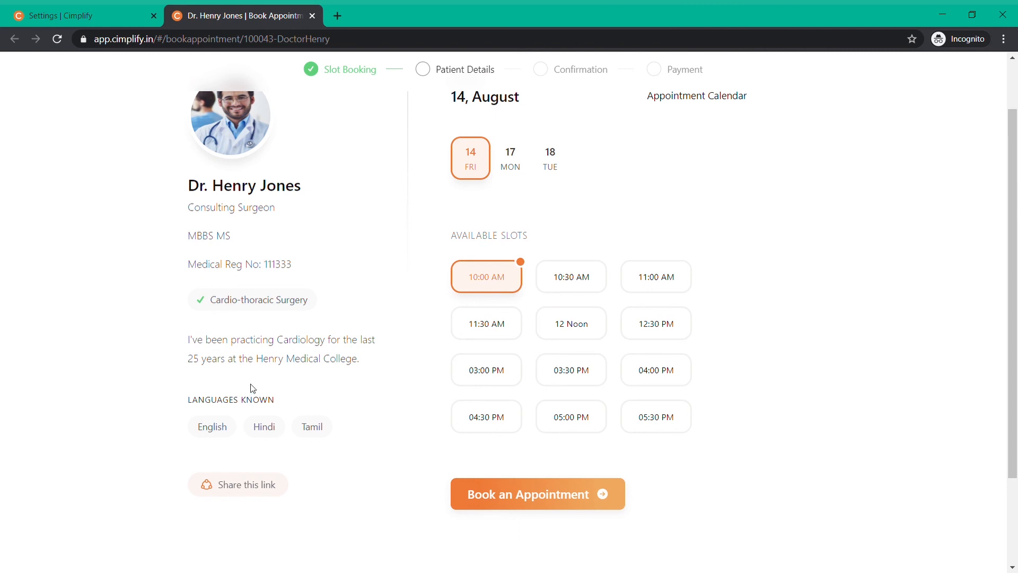
scroll(393, 353, "up", 2)
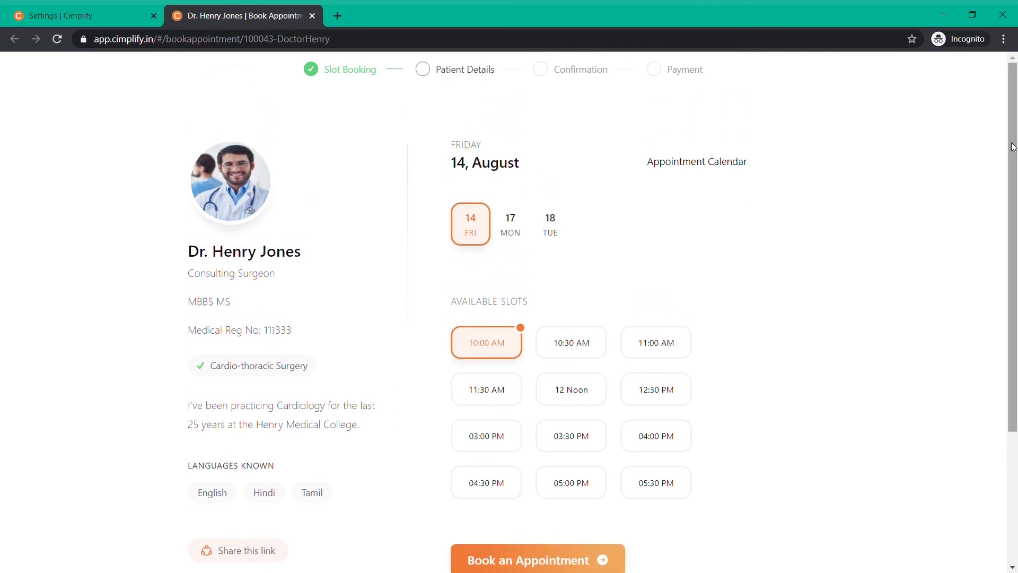